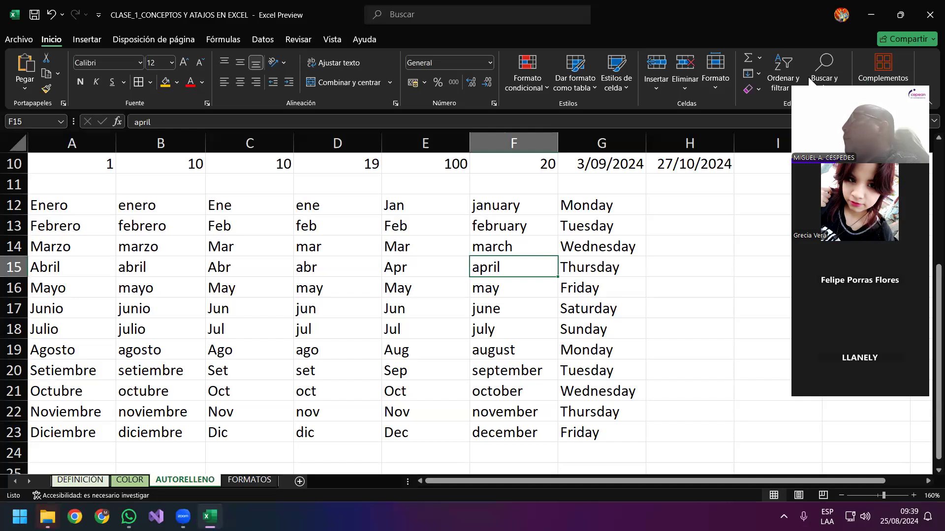
Enter 'mon' in H12 and auto-fill the abbreviated weekday names down to row 23
click(332, 249)
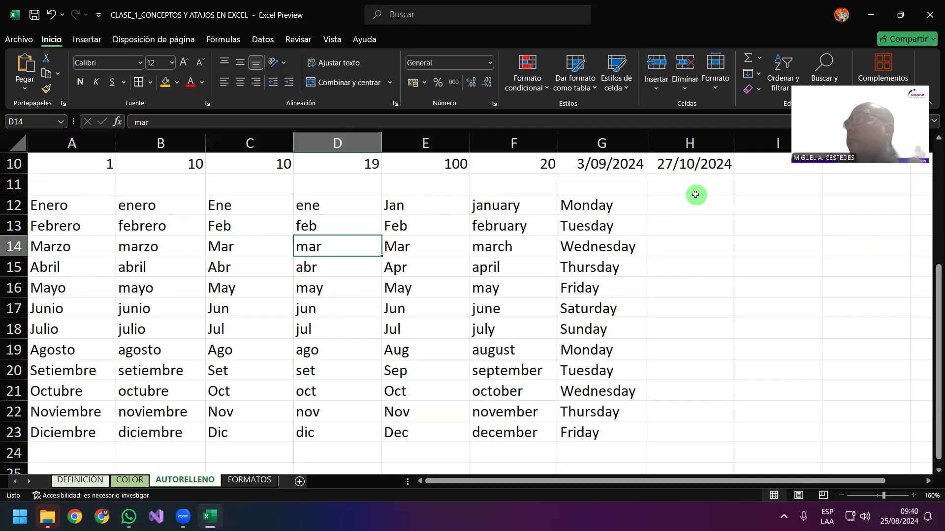
click(684, 209)
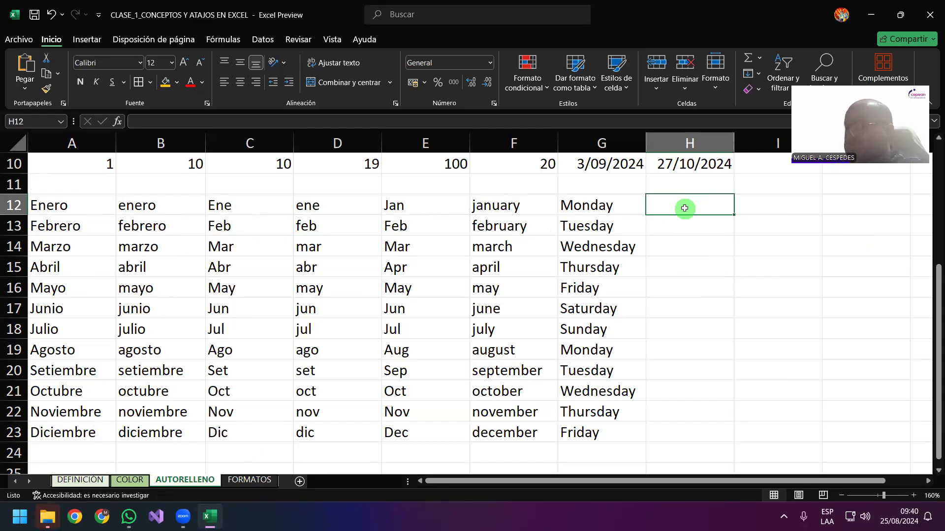
text(mon)
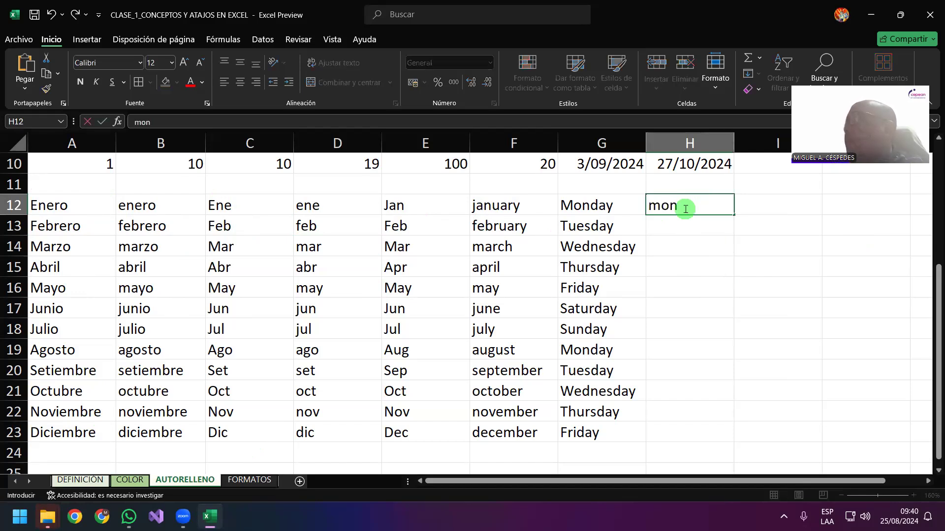
key(Return)
click(684, 208)
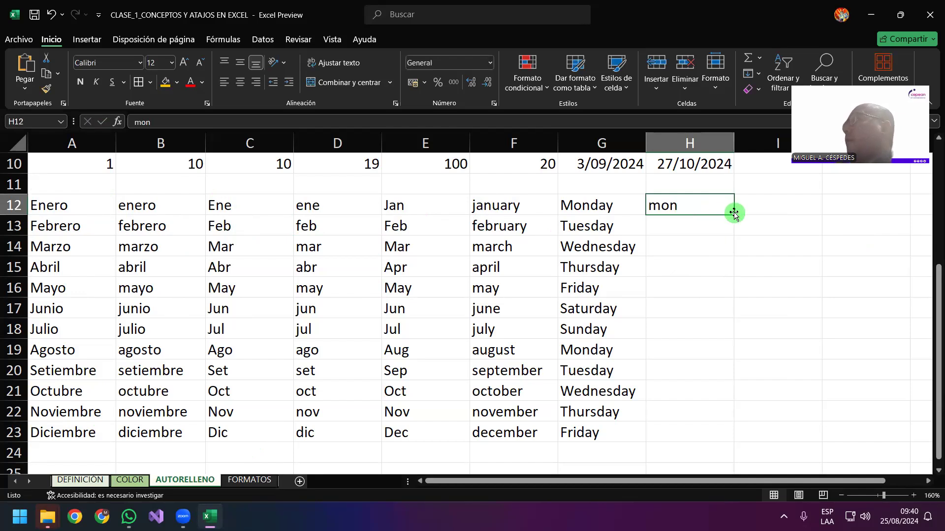
double_click(735, 214)
click(722, 205)
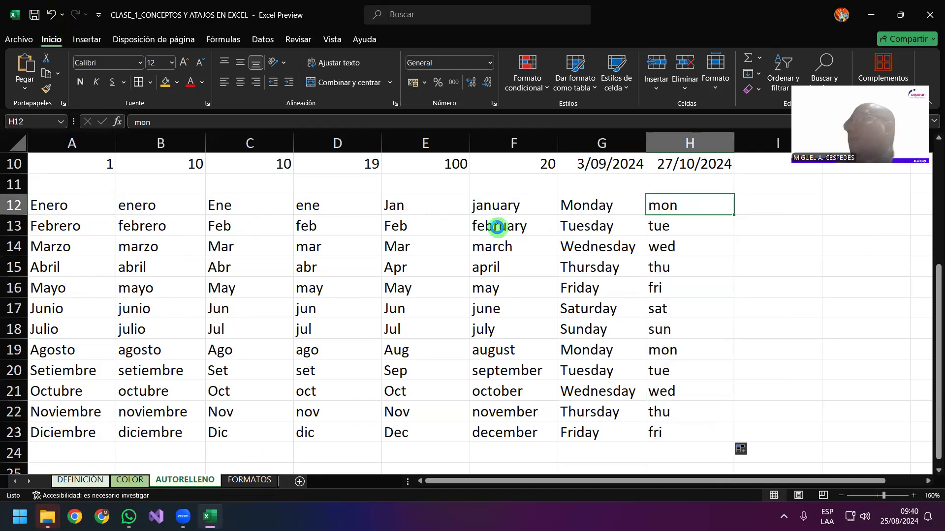
click(245, 481)
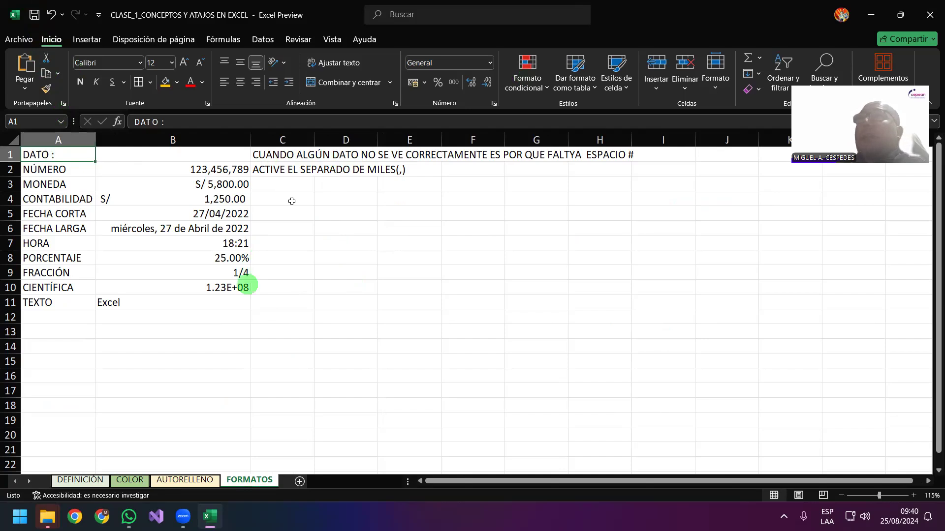
Review the FORMATOS format examples, selecting cells C8 and B1
click(305, 255)
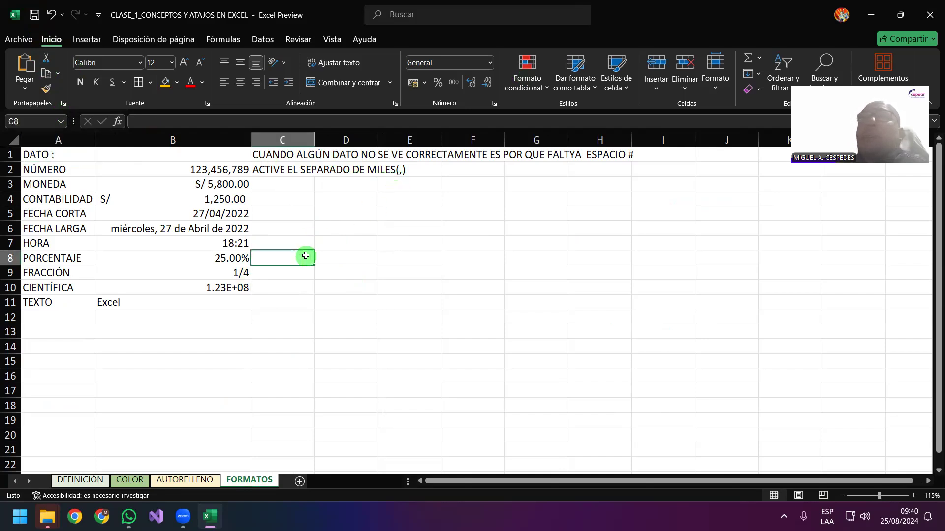
click(185, 154)
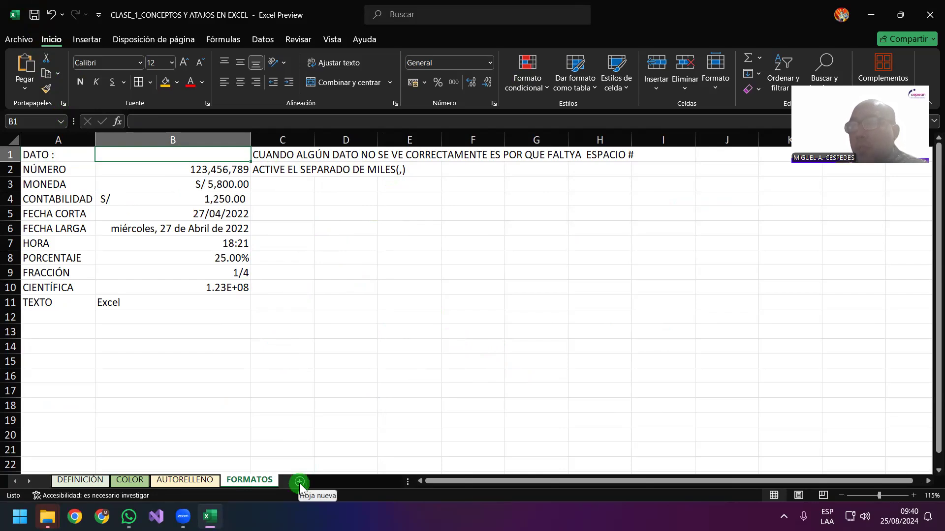
Add a new sheet Hoja1 and enter 123456789 in cell A1
click(299, 482)
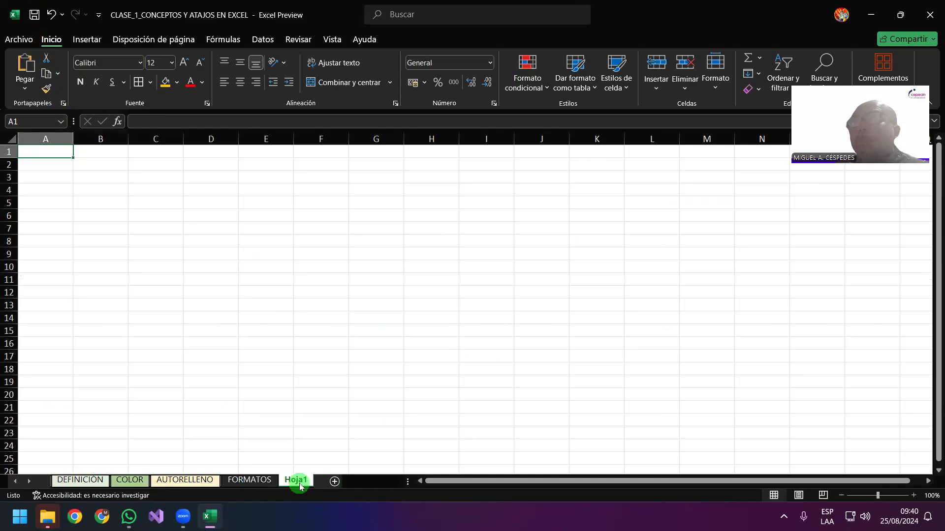
scroll(232, 256, up, 1)
scroll(270, 287, up, 4)
scroll(270, 288, up, 3)
scroll(270, 288, up, 2)
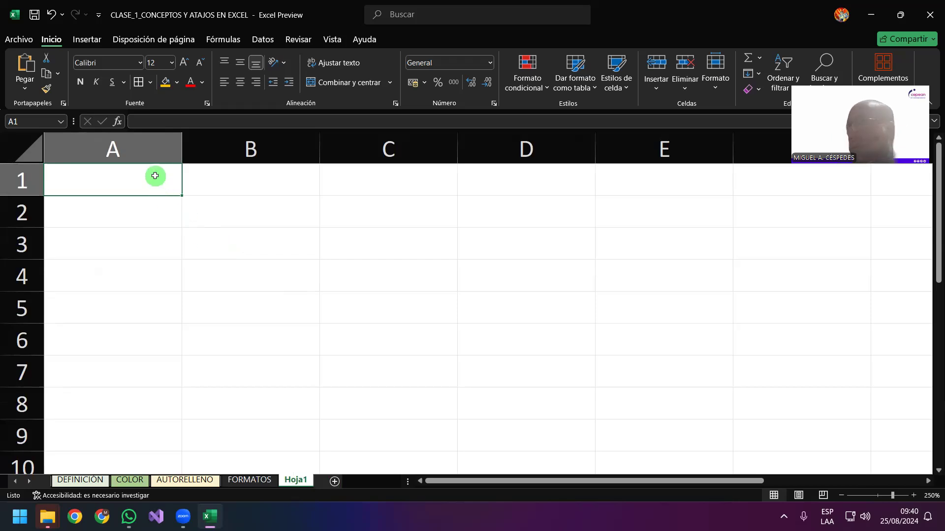
text(1234564)
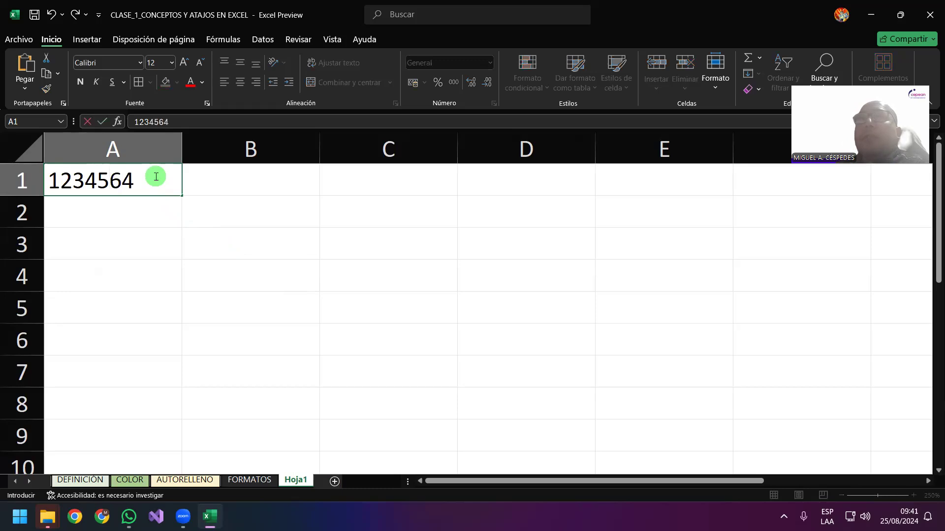
key(BackSpace)
text(78)
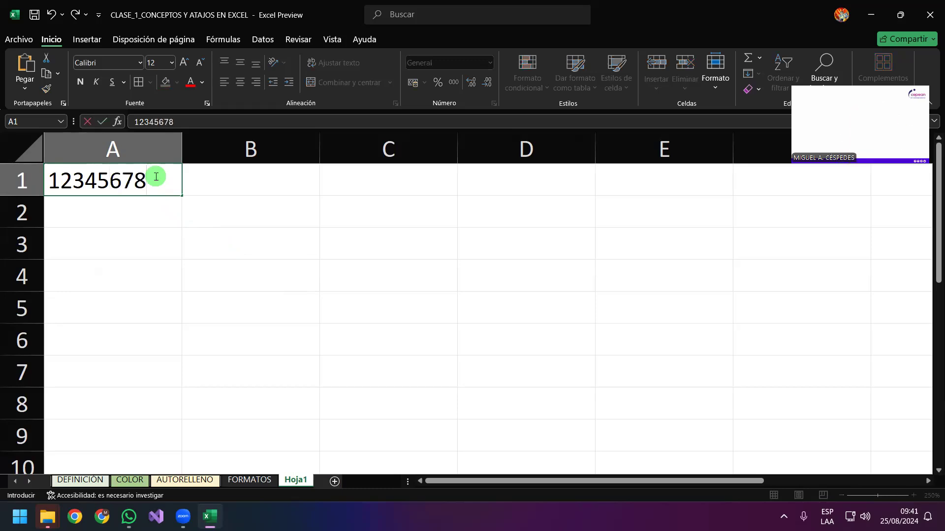
text(9)
key(Return)
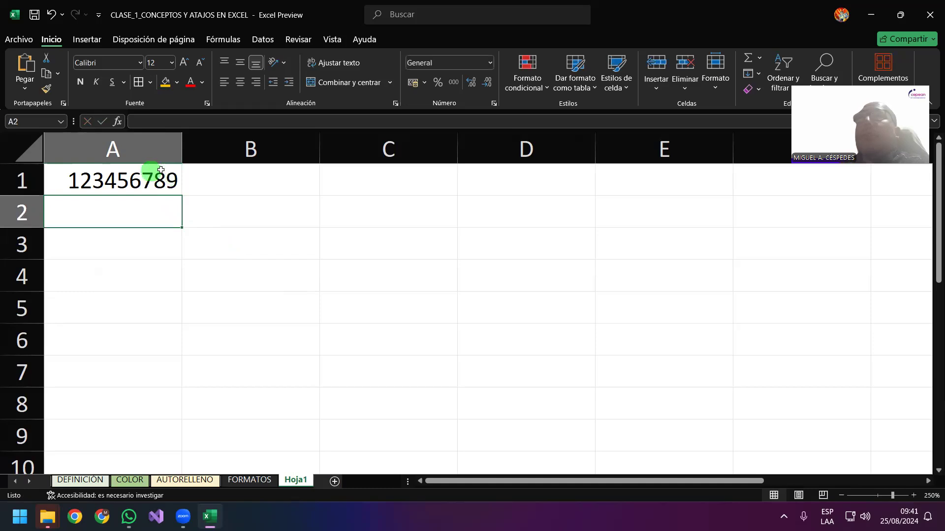
Enter a person's full name in cell B1
click(265, 187)
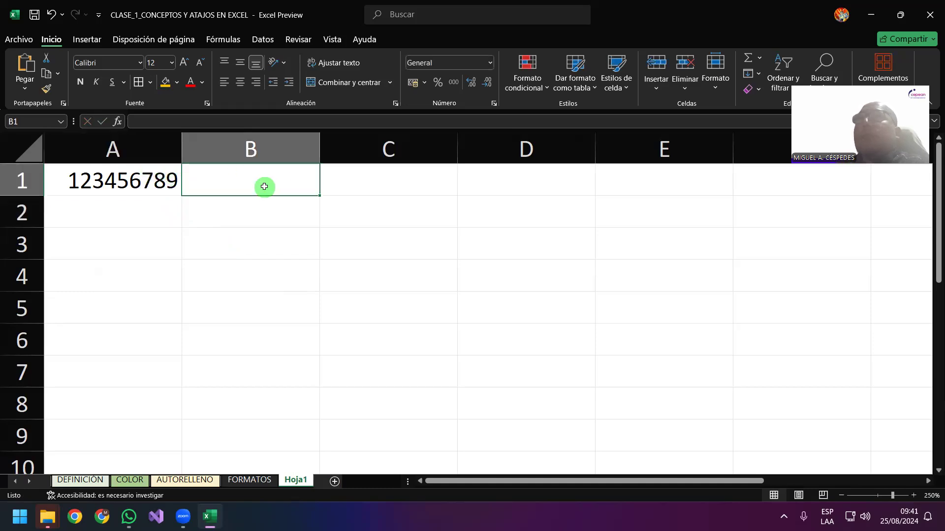
text(Miguel Céspedes)
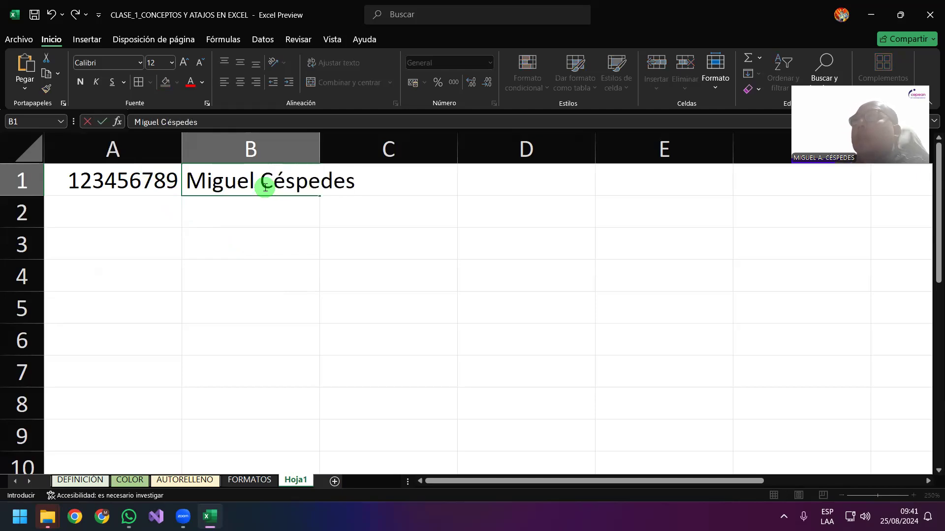
key(Return)
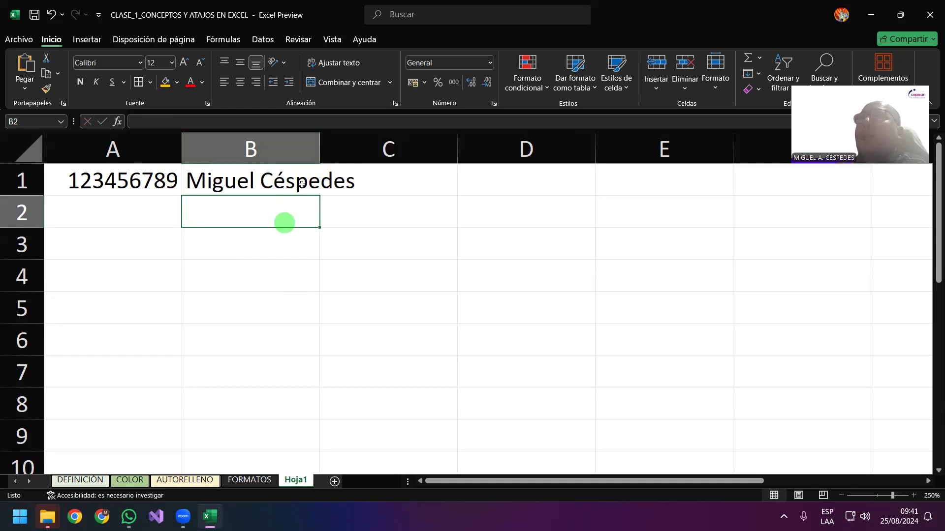
double_click(320, 149)
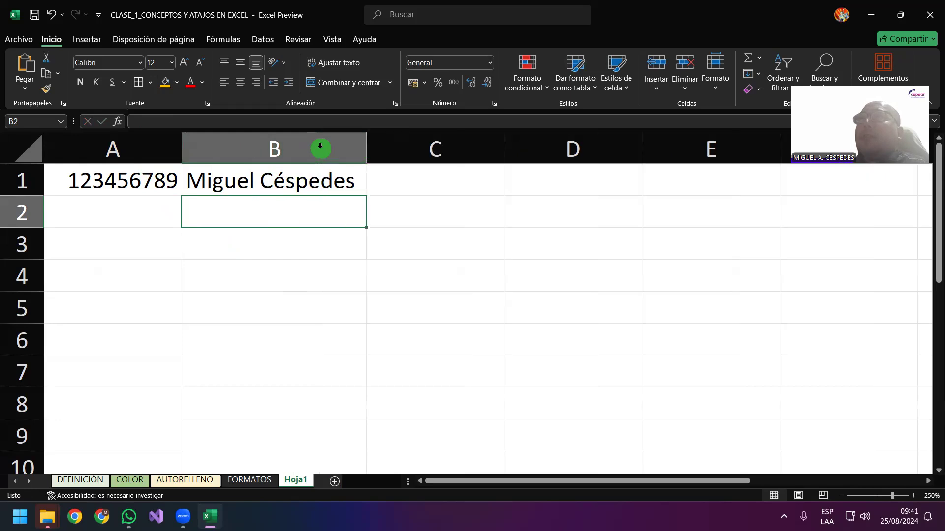
click(373, 254)
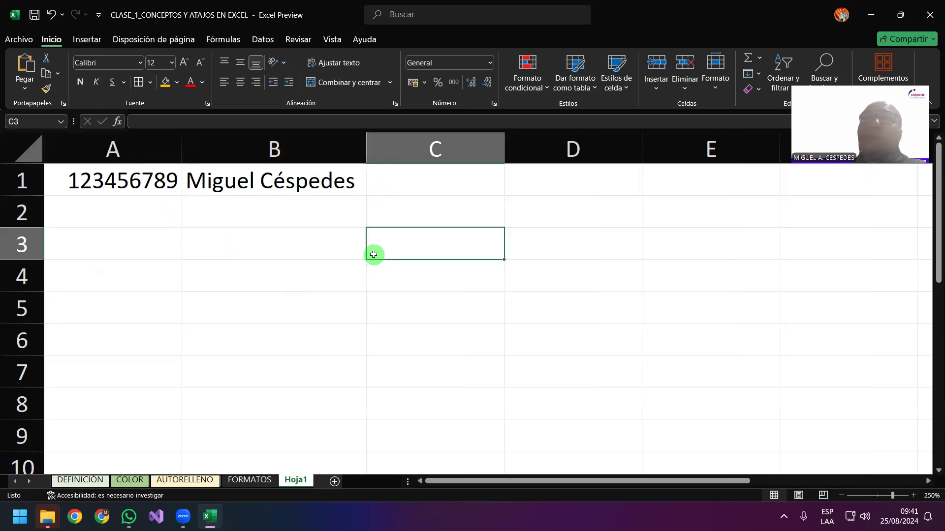
click(445, 186)
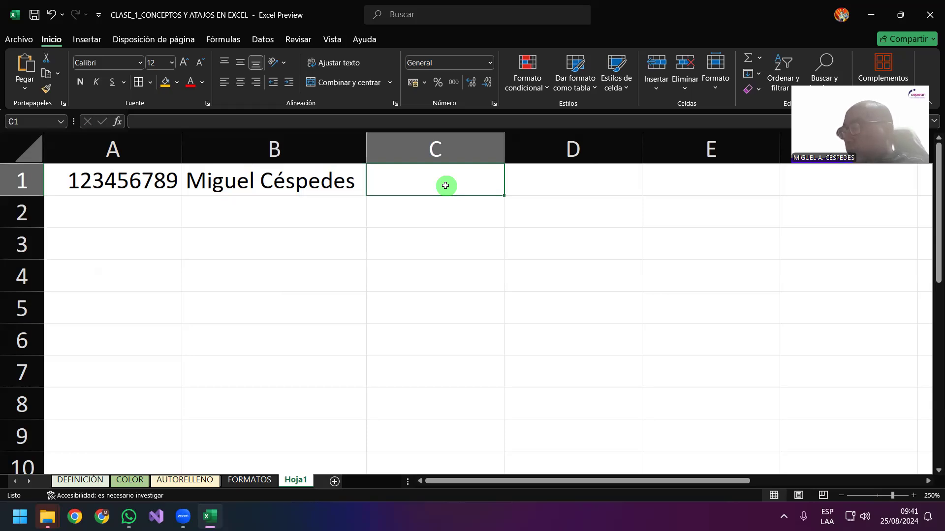
text(159753)
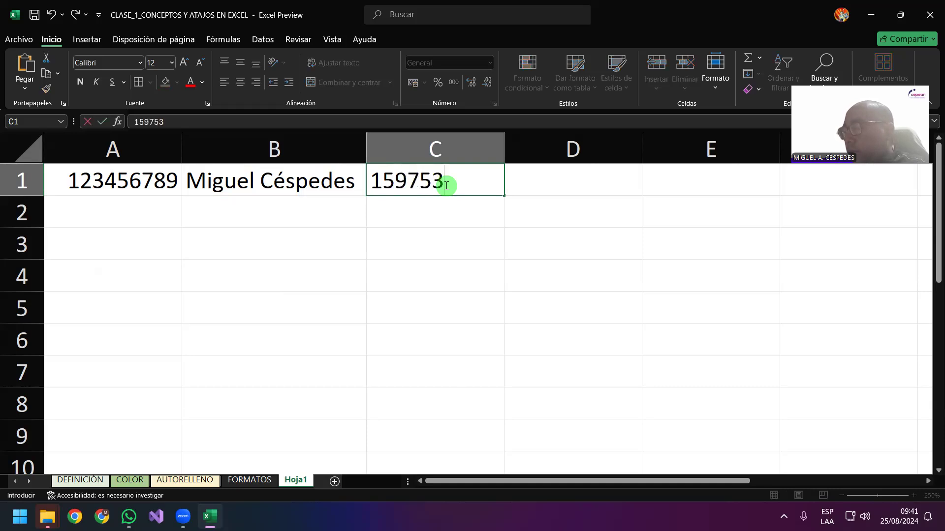
text(5)
text(852147)
key(Return)
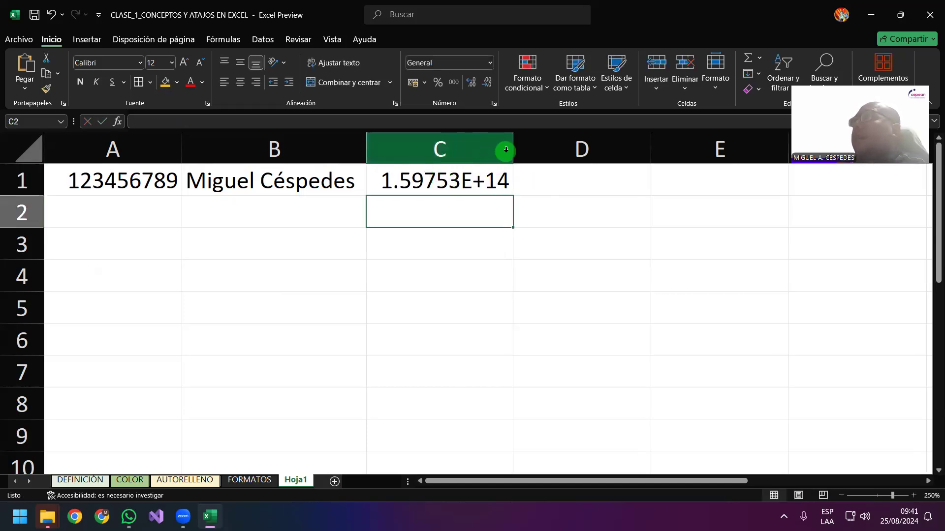
Resize column C, replace C1 with 159, and narrow column A until it shows scientific notation
mouse_move(513, 148)
mouse_down()
mouse_move(483, 147)
mouse_move(557, 148)
mouse_up()
click(535, 180)
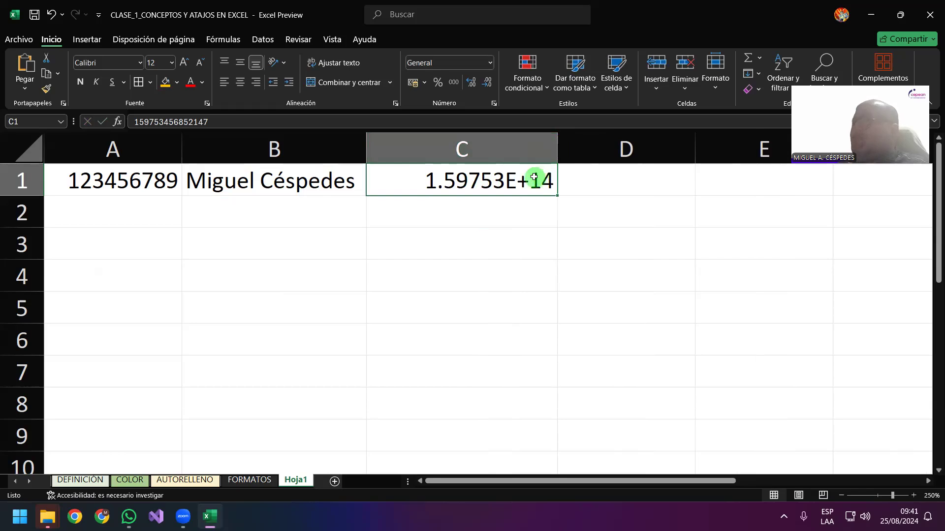
text(159)
key(Return)
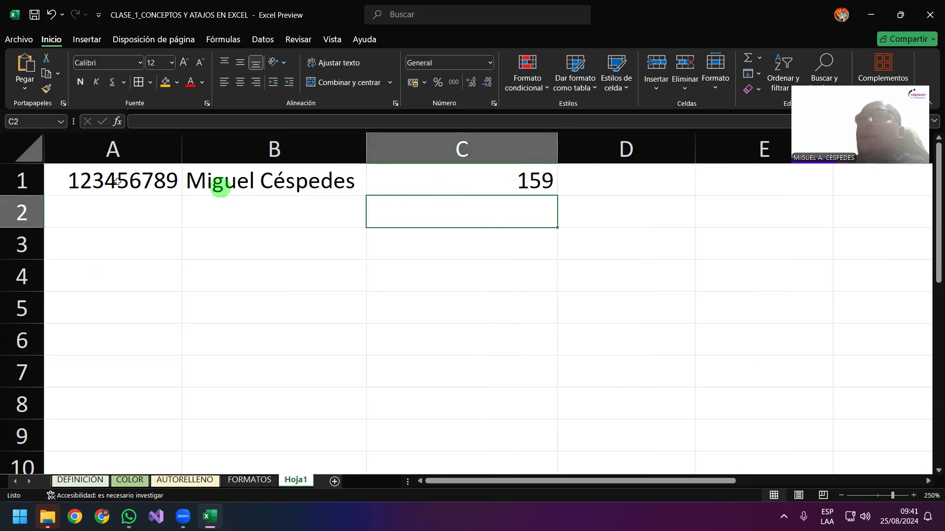
mouse_move(182, 149)
mouse_down()
mouse_move(149, 151)
mouse_move(188, 154)
mouse_up()
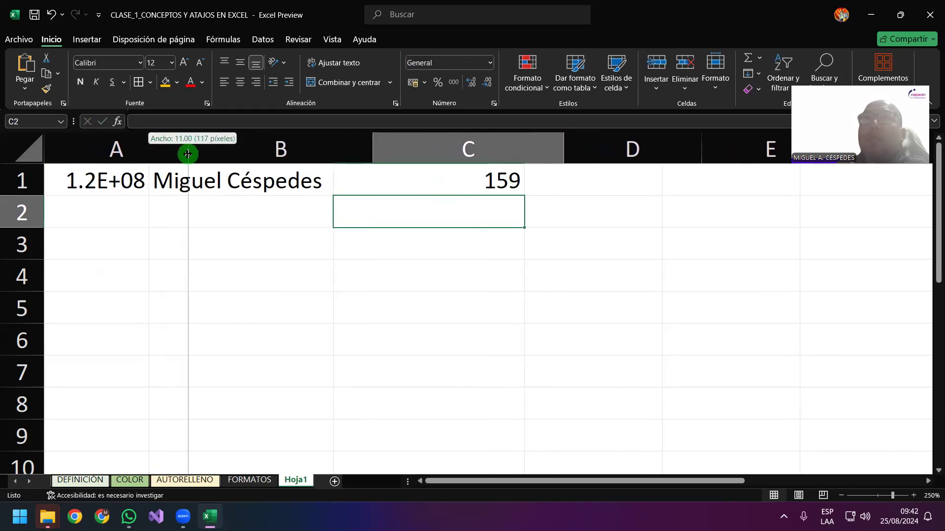
click(513, 186)
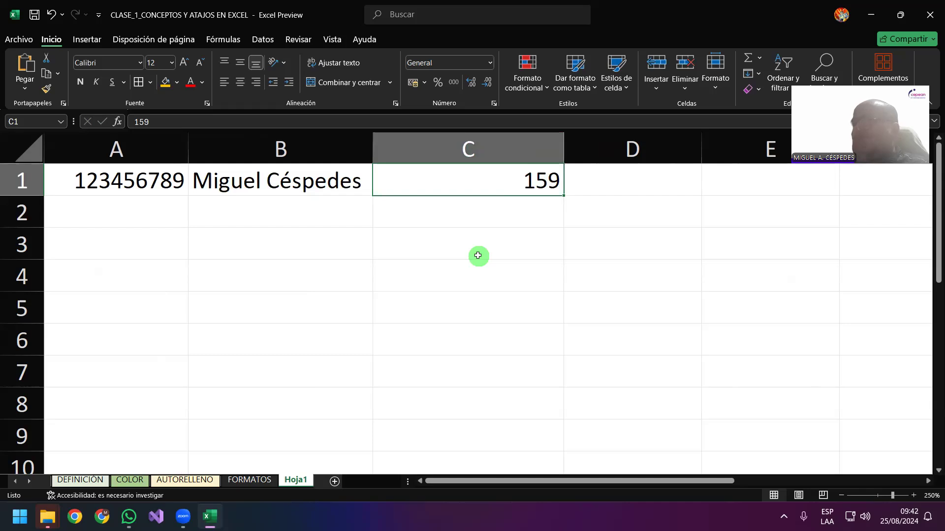
Replace C1 with the date 25/08/2024, narrow column C until it shows ######, and save
key(Delete)
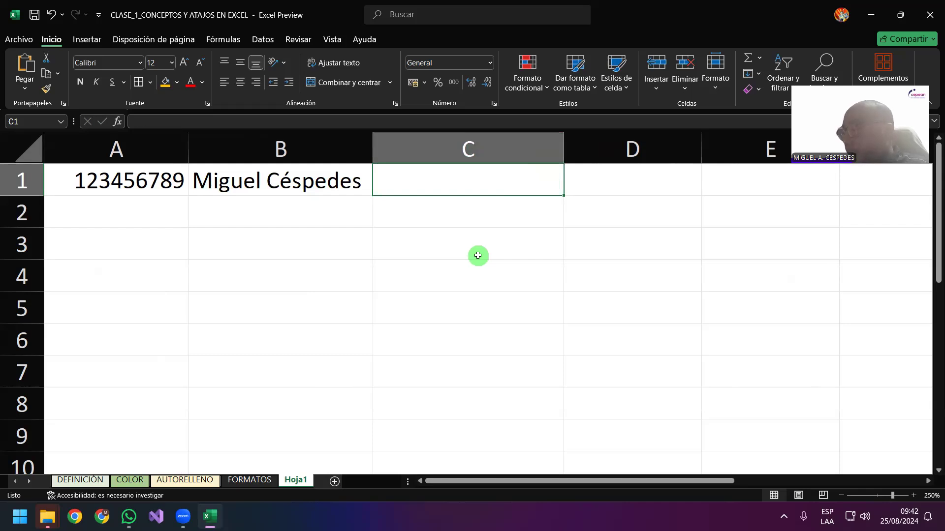
text(25/)
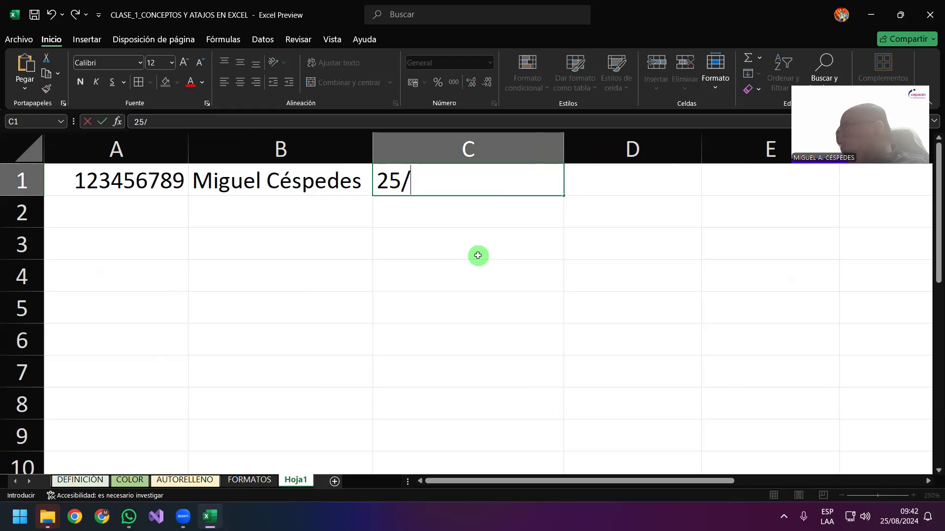
text(08/)
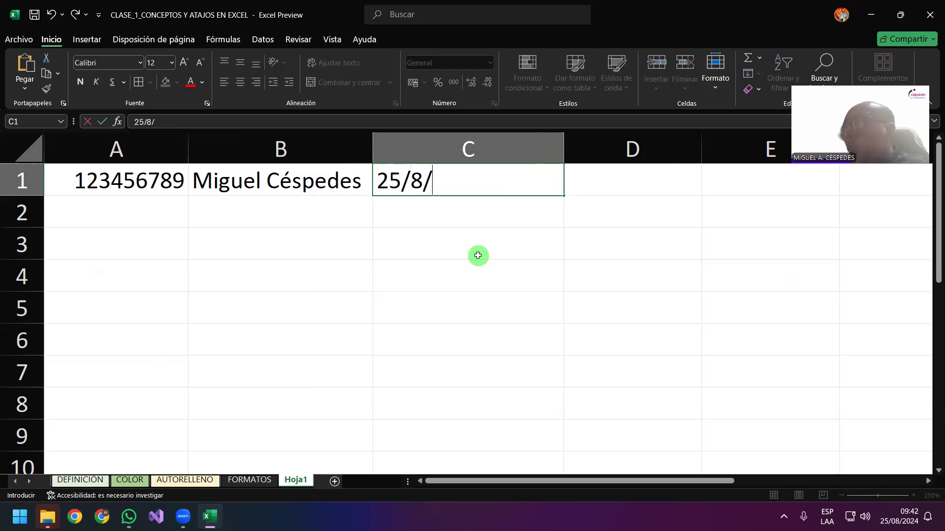
text(2024)
key(Return)
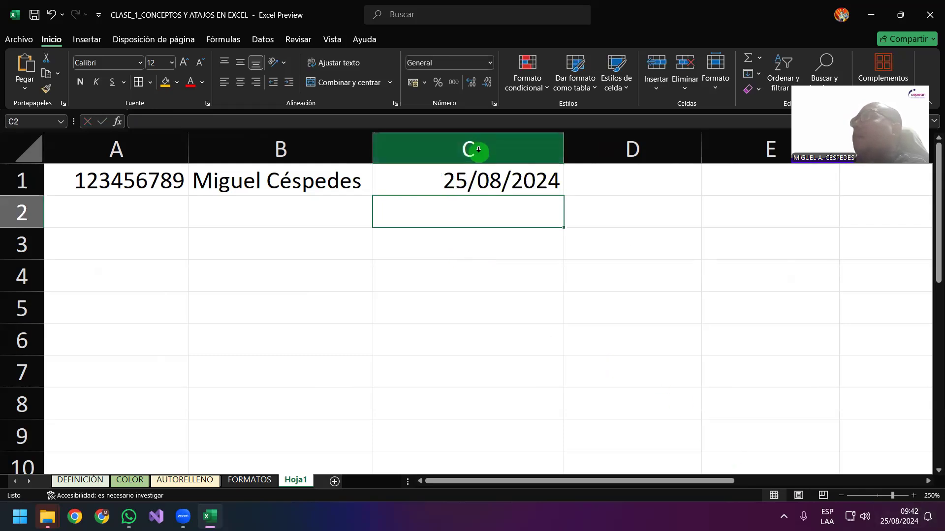
click(478, 149)
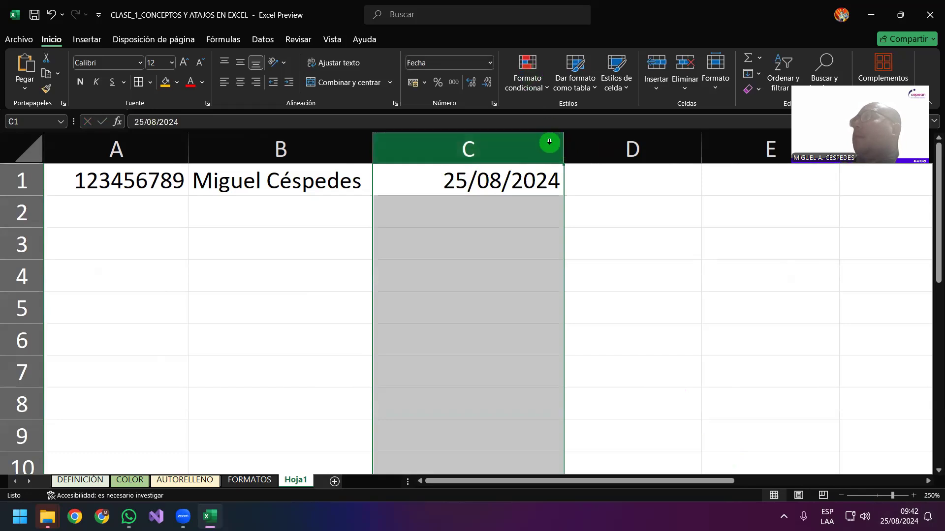
drag(560, 146, 466, 153)
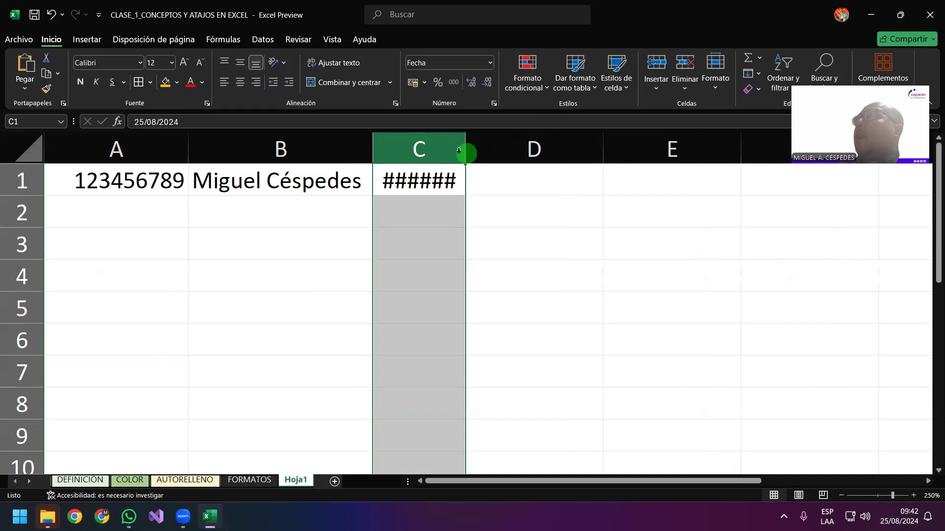
click(39, 16)
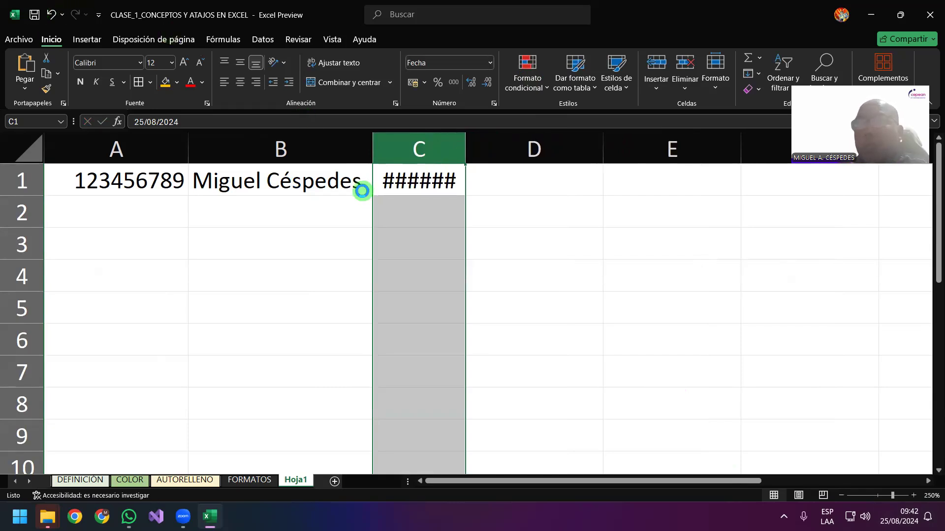
Autofit column C so the date 25/08/2024 in C1 displays in full
click(419, 186)
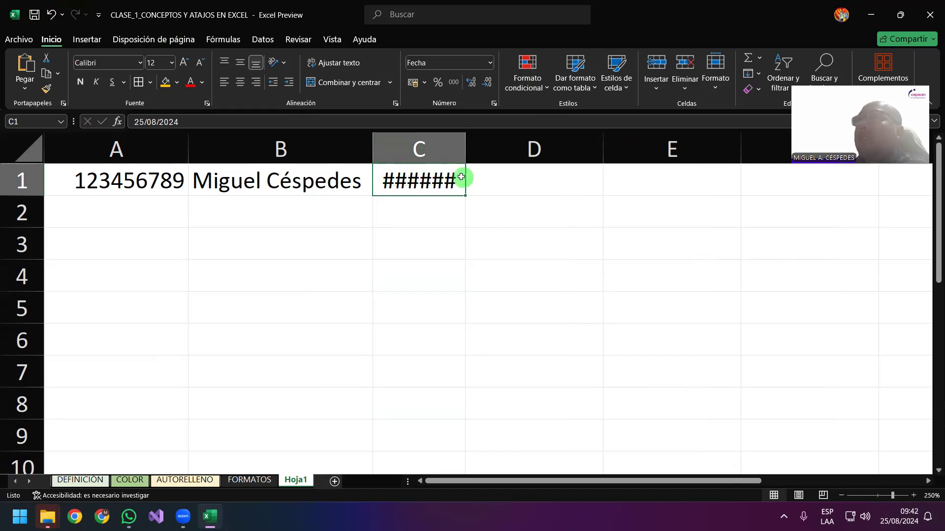
click(418, 146)
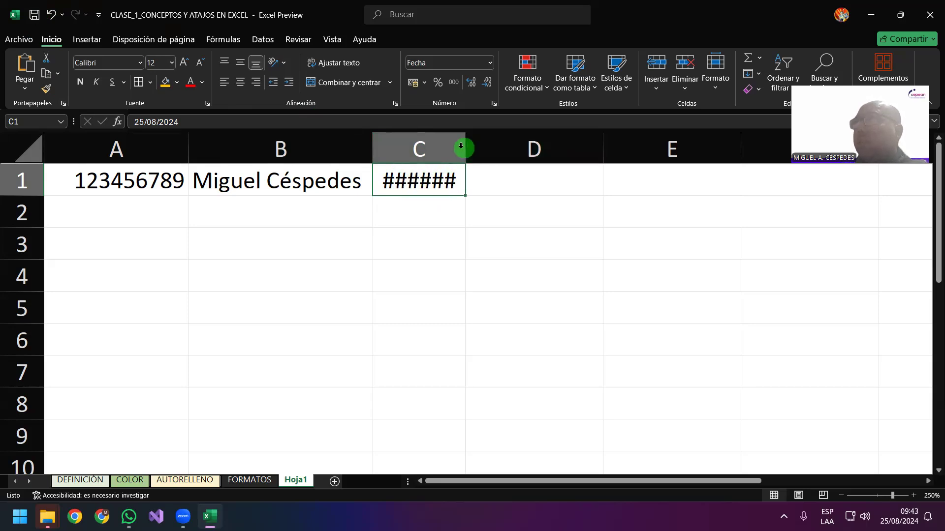
click(421, 148)
click(473, 146)
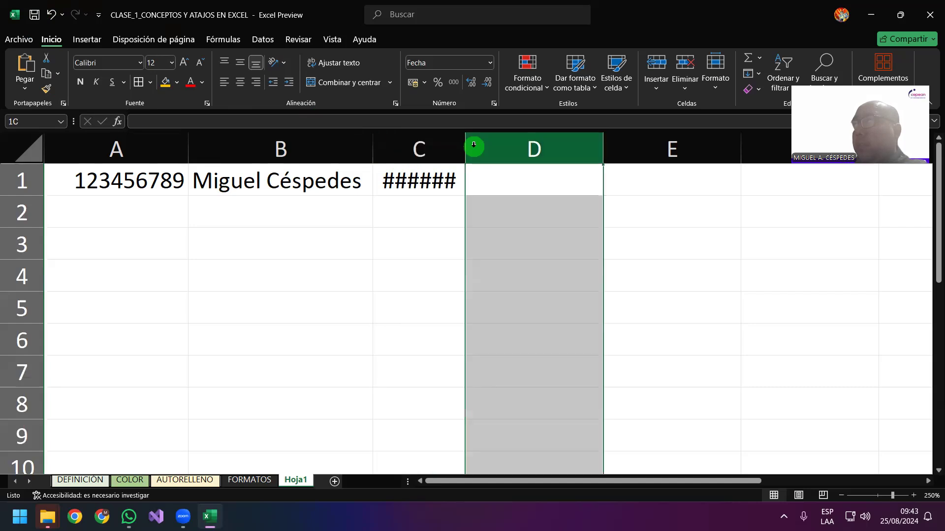
click(424, 146)
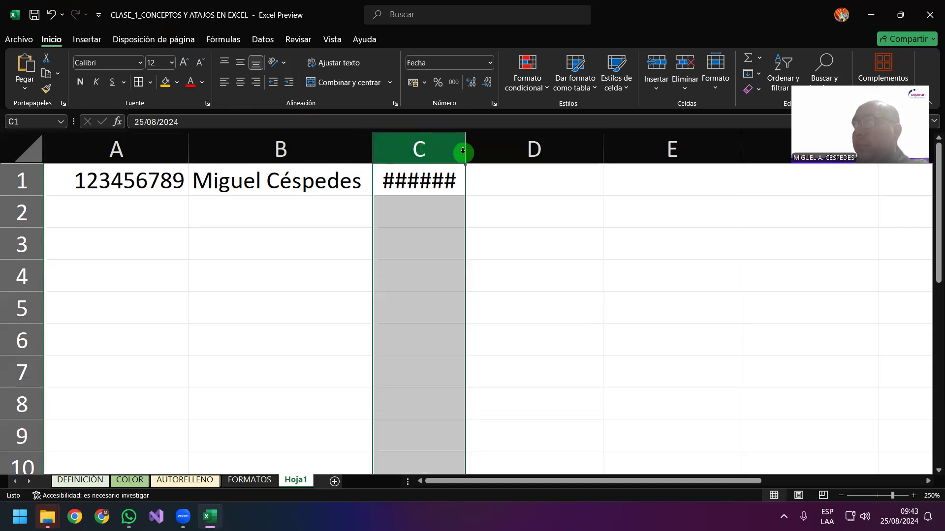
double_click(465, 148)
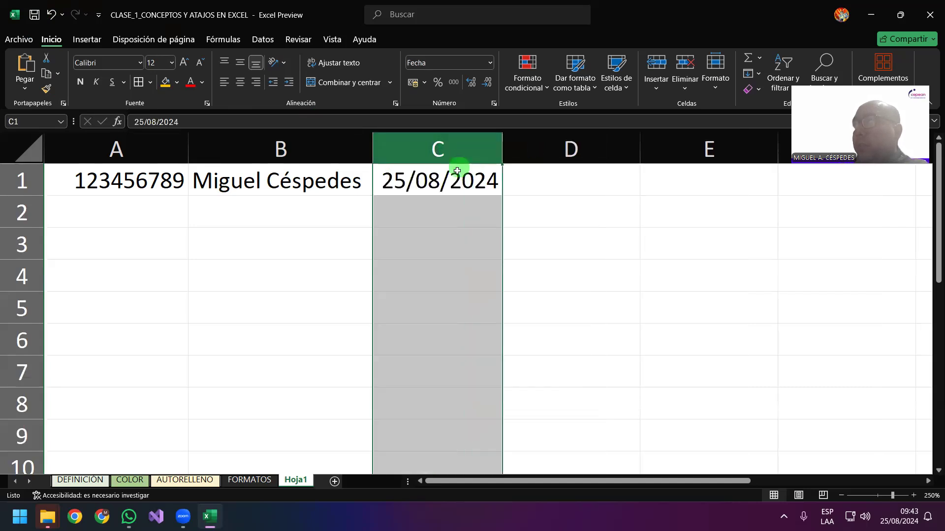
click(494, 183)
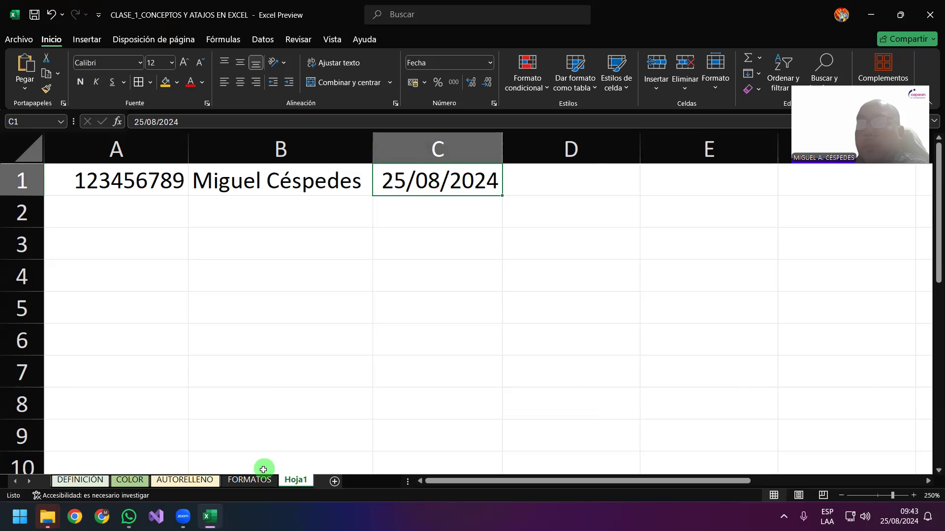
On the FORMATOS sheet, choose Más formatos de número from the Número format list
click(251, 480)
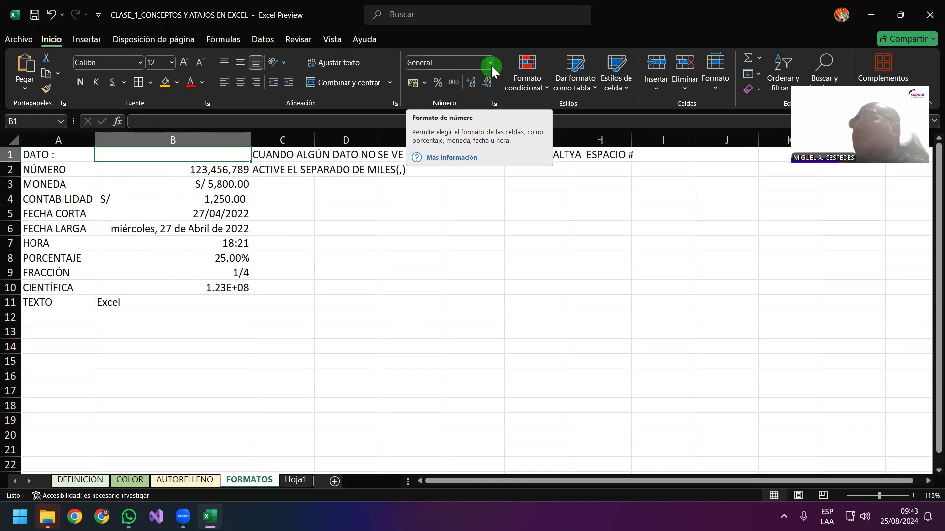
click(491, 66)
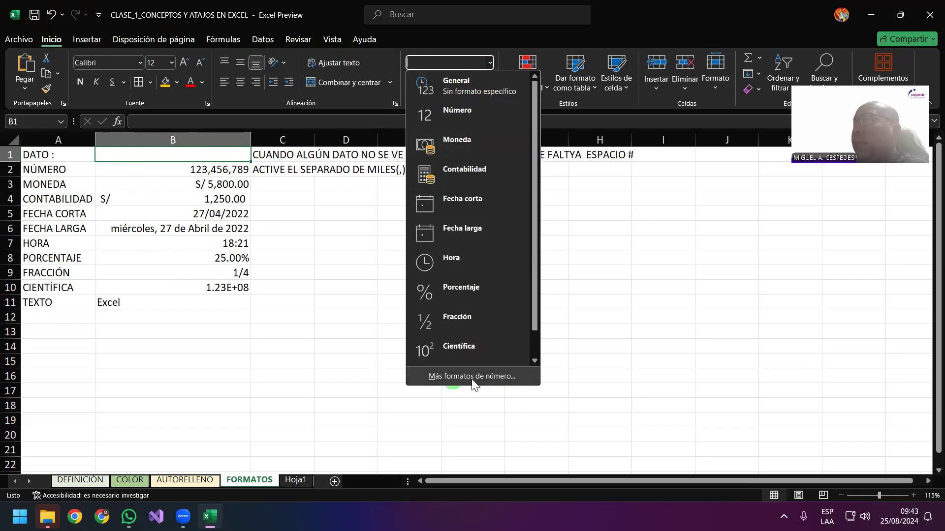
click(506, 378)
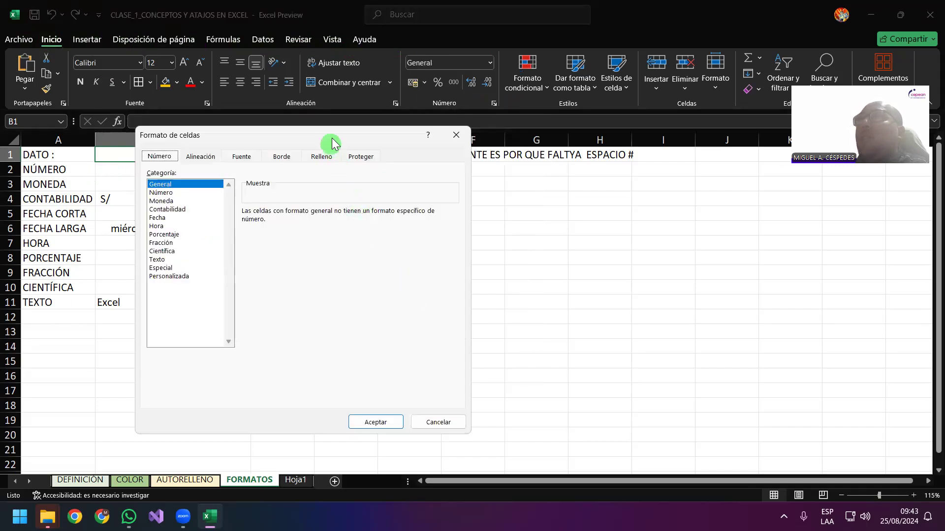
Move the Formato de celdas dialog aside and view the Número category options
drag(334, 144, 505, 132)
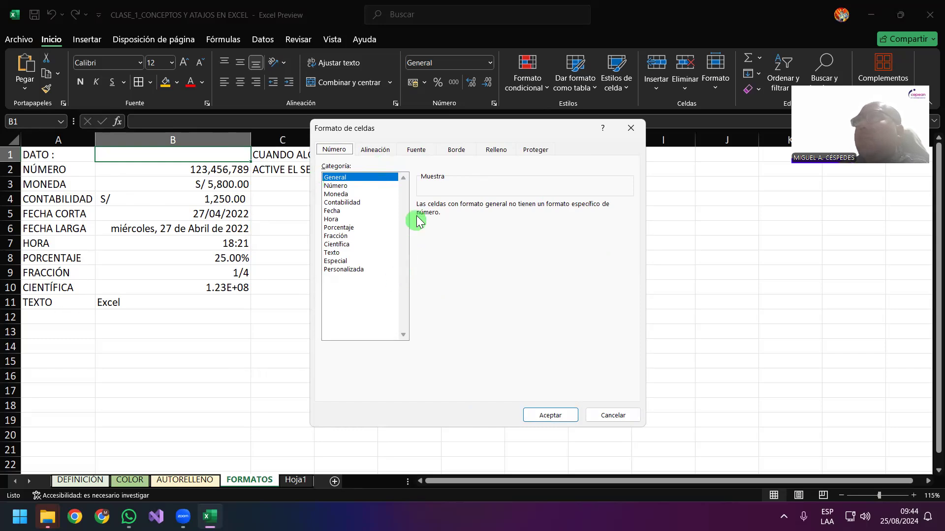
click(366, 181)
click(358, 185)
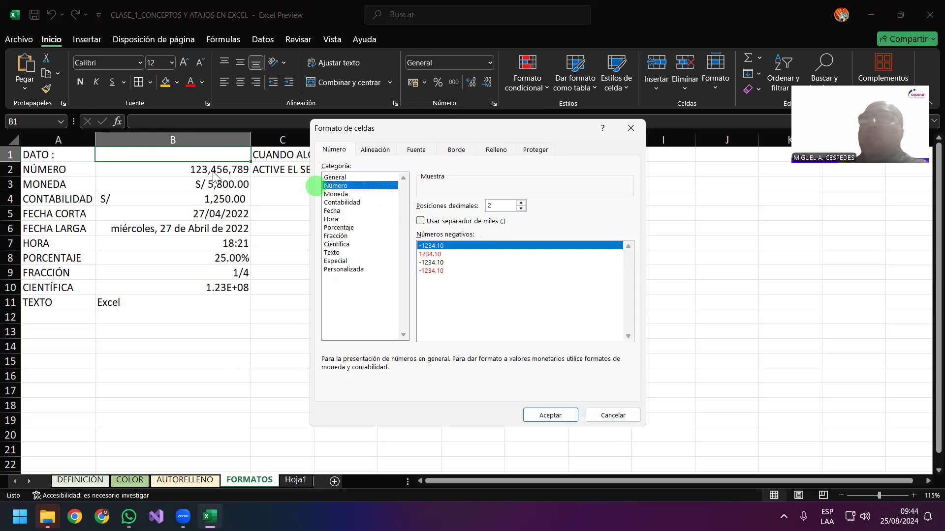
Browse the Moneda, Contabilidad and Fecha categories in Formato de celdas
click(348, 194)
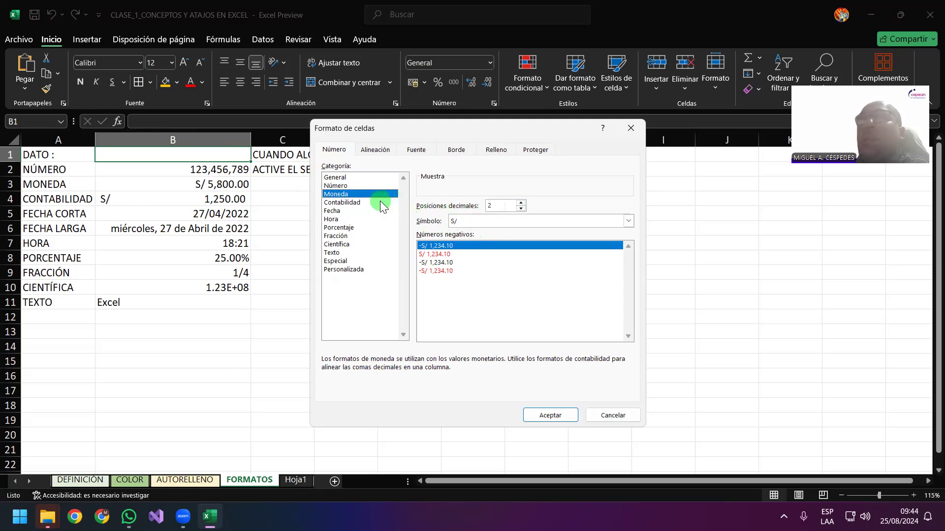
click(379, 202)
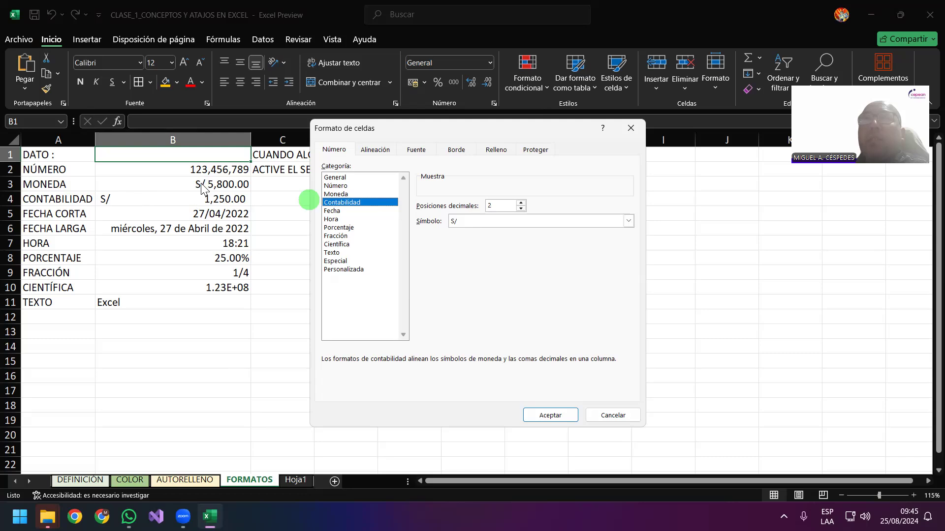
click(337, 211)
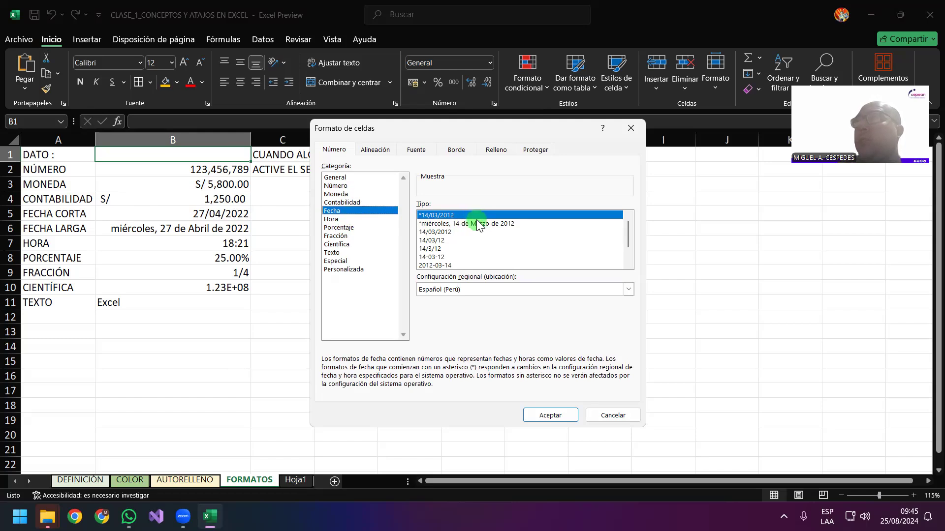
Browse Hora, Porcentaje, Fracción, Científica, Texto, Especial and Personalizada, then cancel the dialog
click(358, 220)
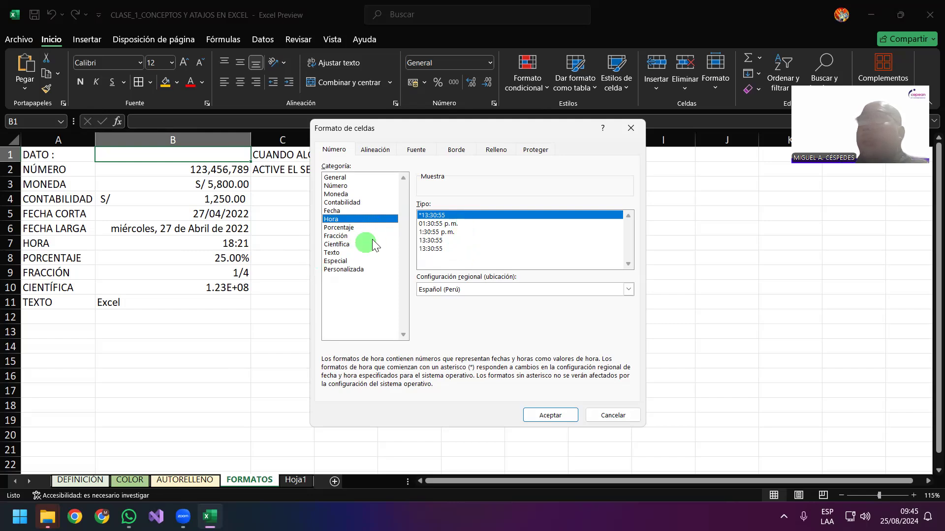
click(354, 228)
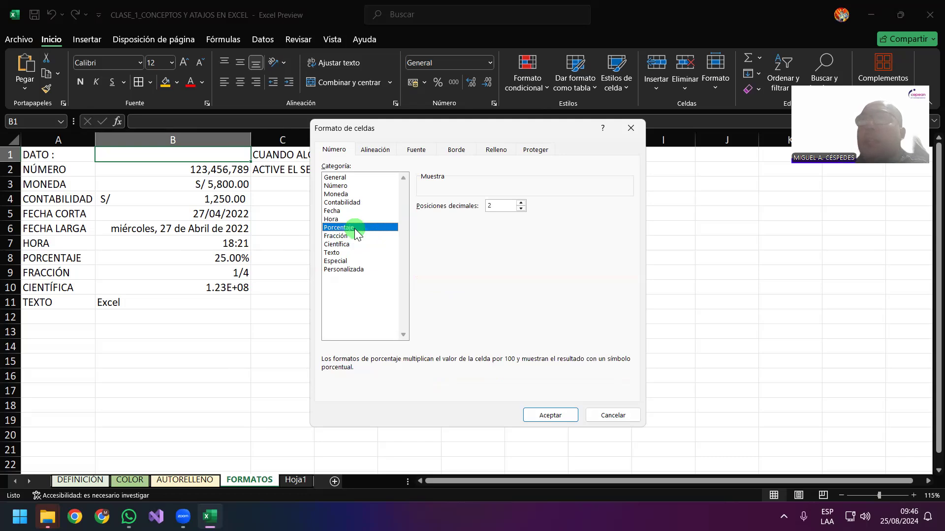
click(345, 237)
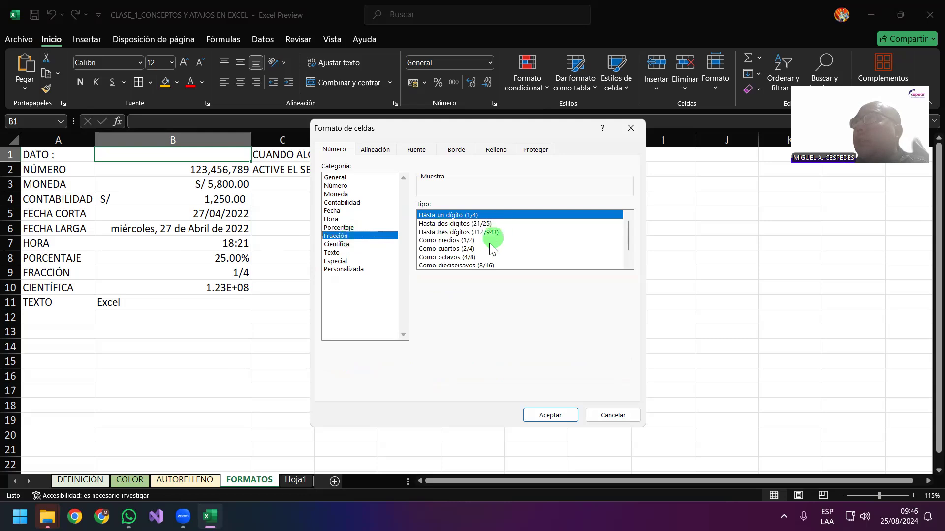
click(344, 244)
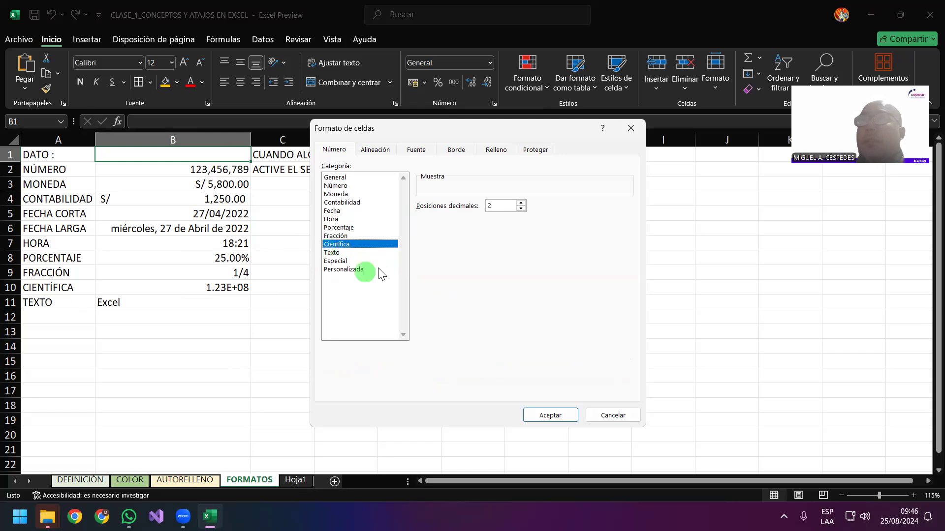
click(346, 254)
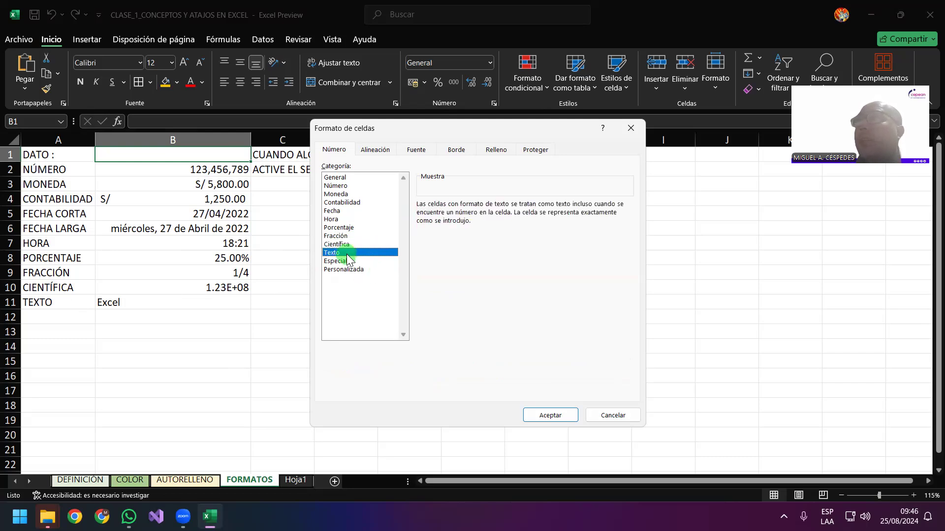
click(347, 261)
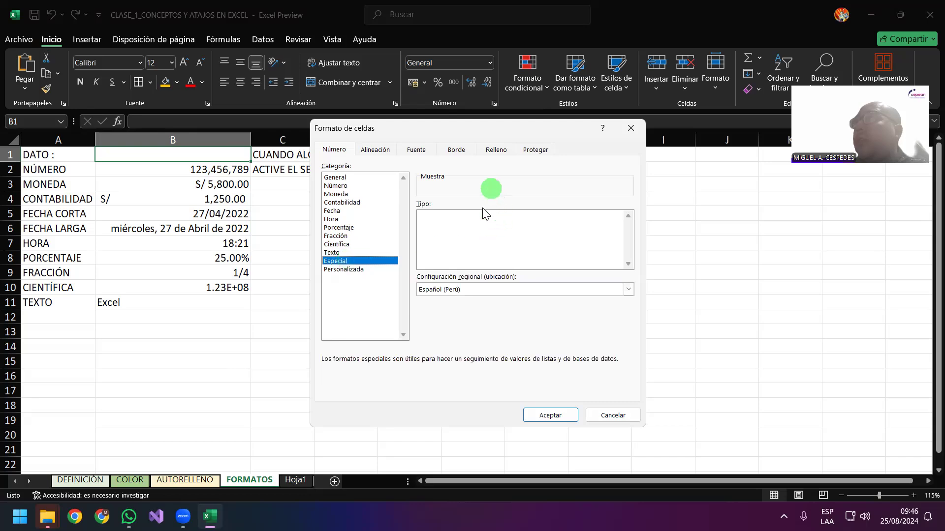
click(479, 223)
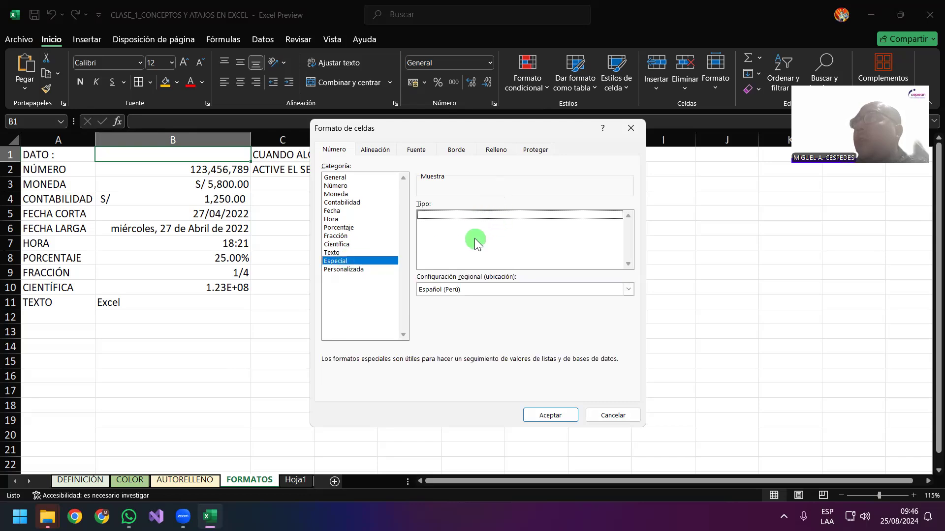
click(360, 270)
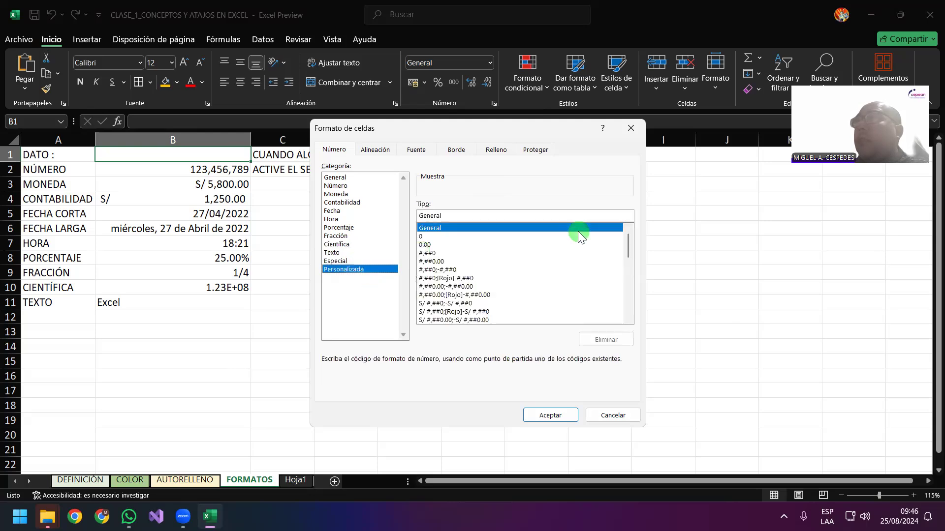
click(613, 416)
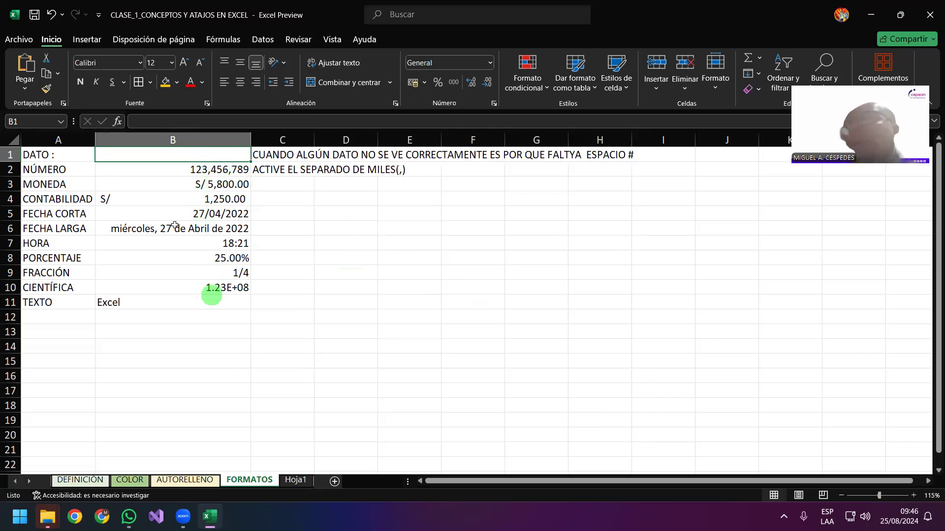
Snip a screenshot of the FORMATOS sheet's examples and bring up the File Explorer windows
click(352, 230)
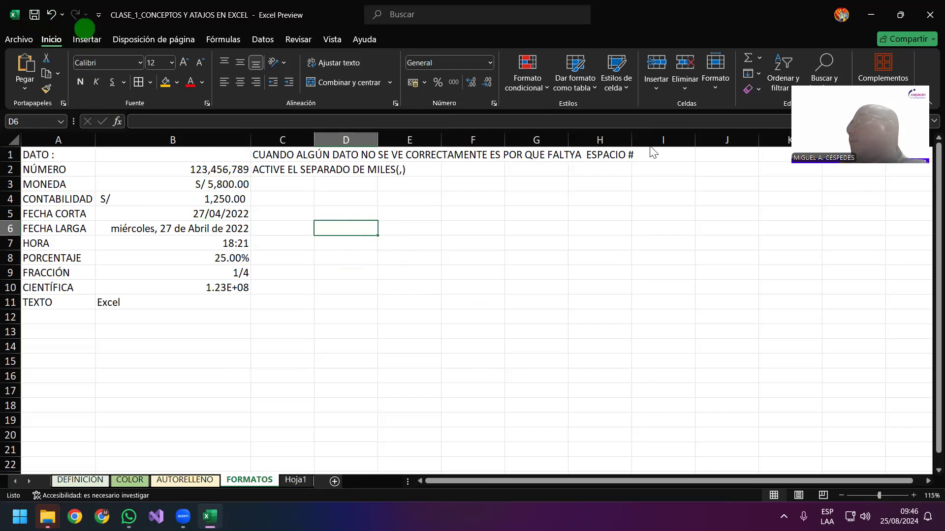
click(630, 388)
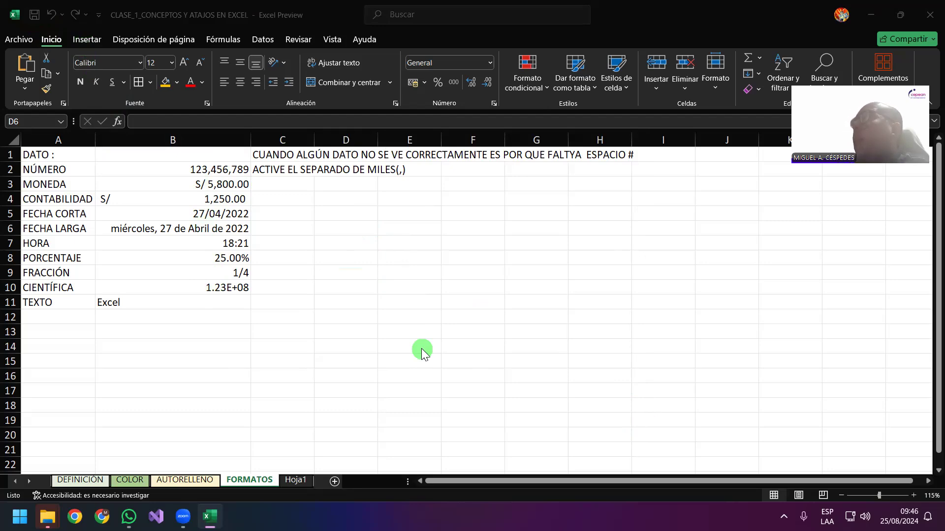
key(alt+u)
mouse_move(0, 0)
mouse_down()
mouse_move(921, 453)
mouse_move(920, 502)
mouse_up()
key(alt+u)
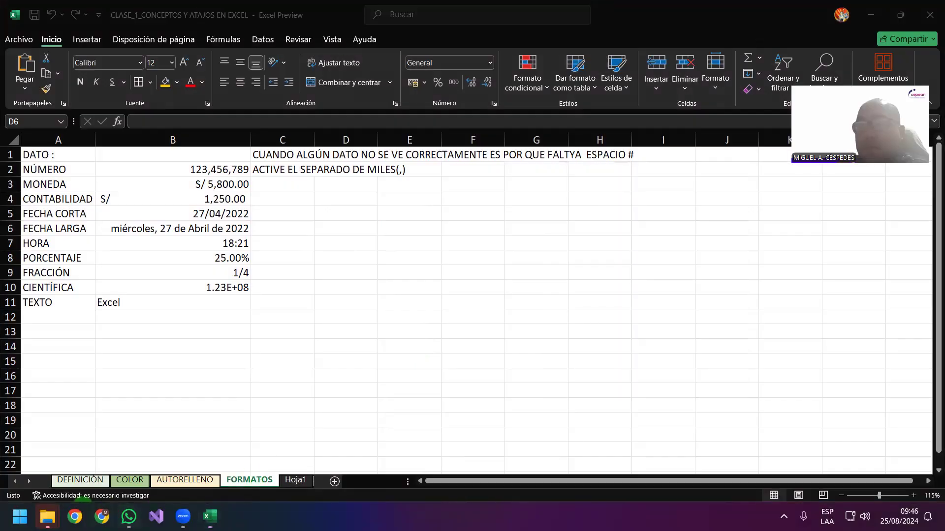
click(51, 497)
click(48, 516)
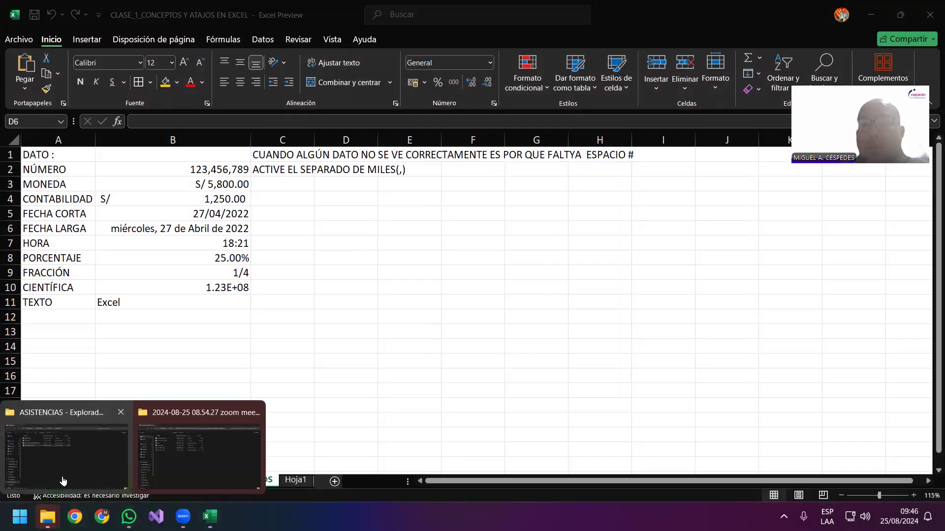
Open the ASISTENCIAS folder on SOLID_03 (L:), select the ESTUDIANTES file, and return to Excel
click(63, 480)
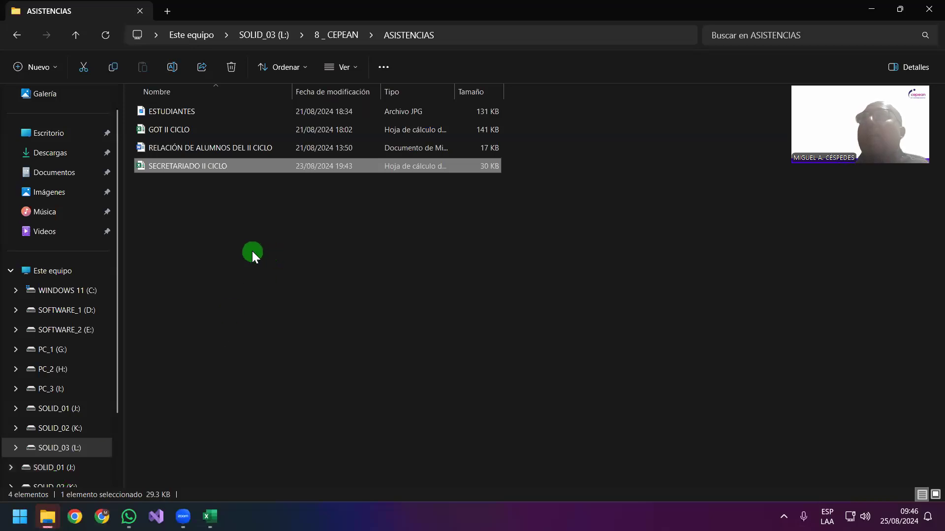
click(207, 112)
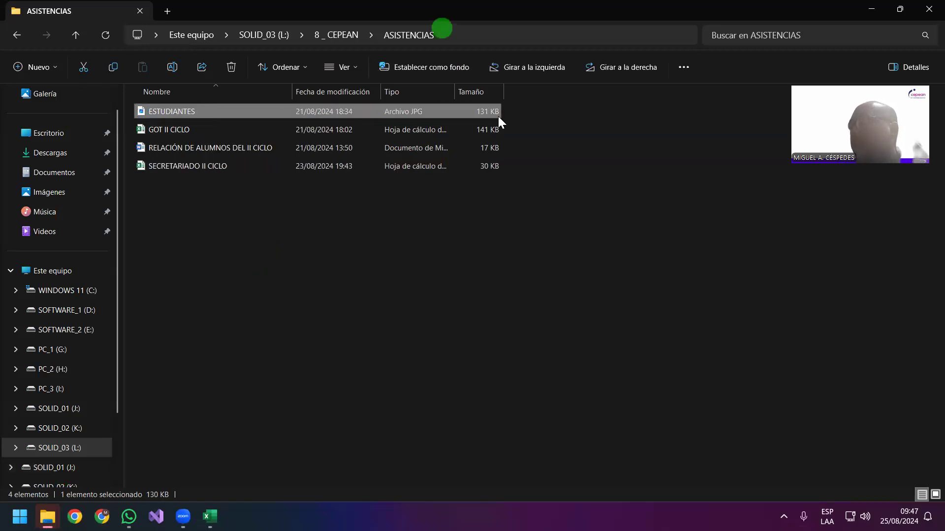
key(alt+Tab)
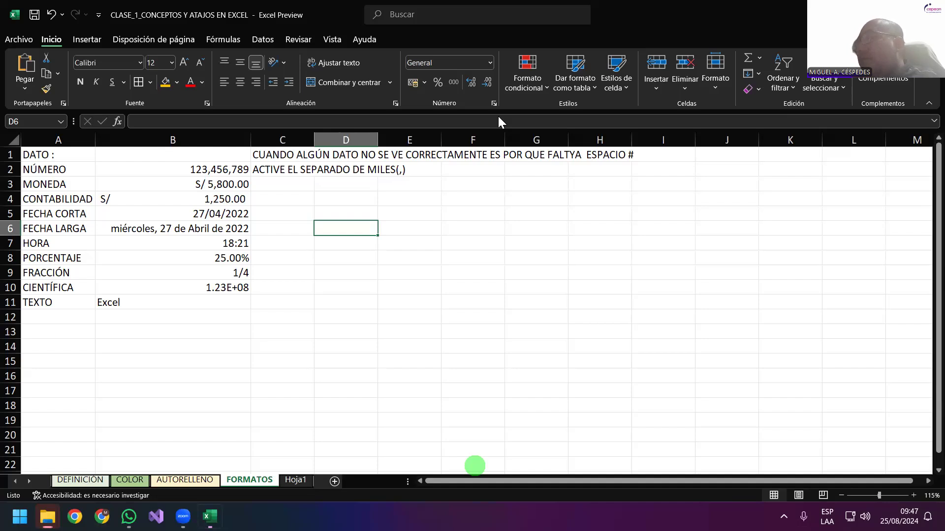
key(ctrl+v)
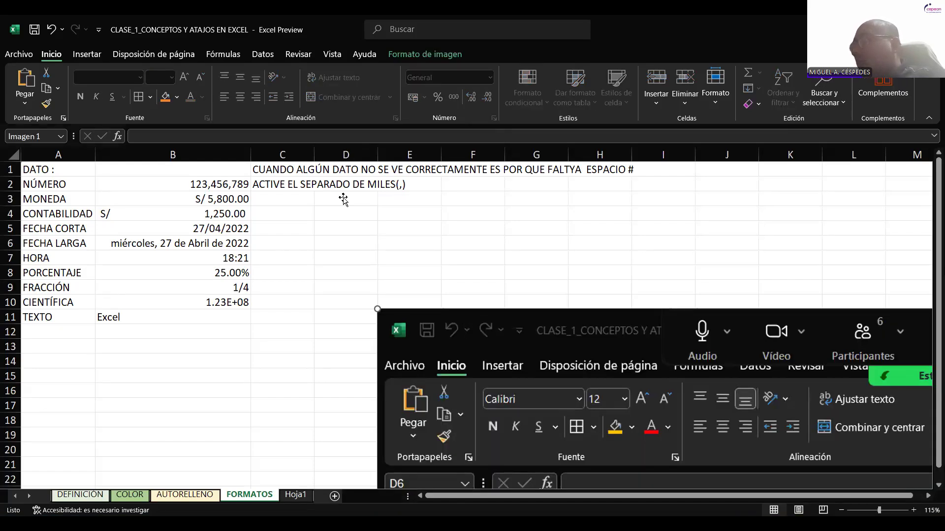
key(Delete)
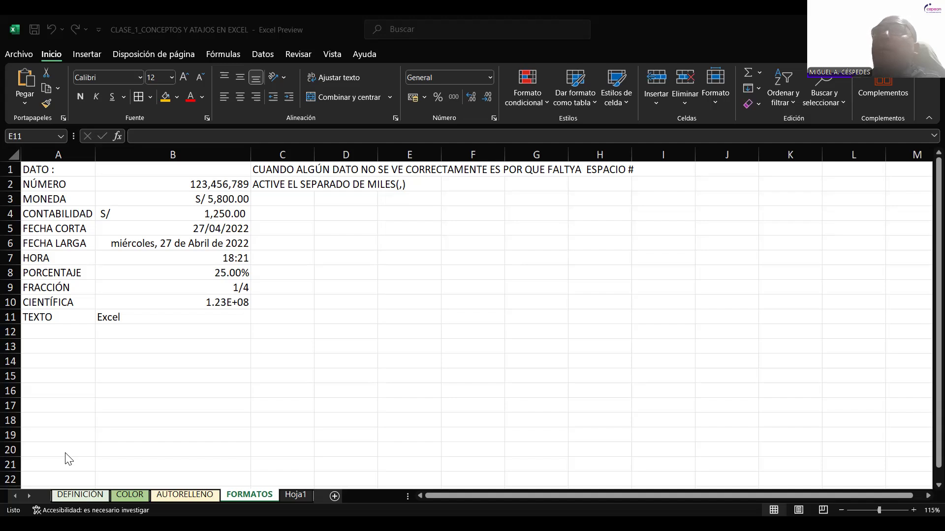
Cancel the pending cell copy in the workbook with Esc
key(Escape)
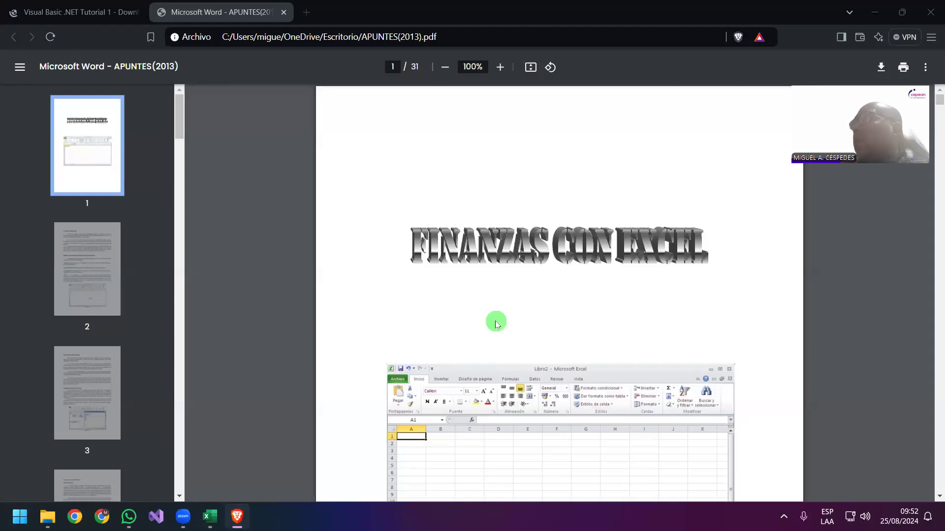
In WhatsApp, open the CEPEAN OFFICE 2DO CICLO group and choose Documento from the attachment menu
scroll(496, 324, down, 1)
scroll(473, 310, down, 1)
scroll(462, 301, down, 1)
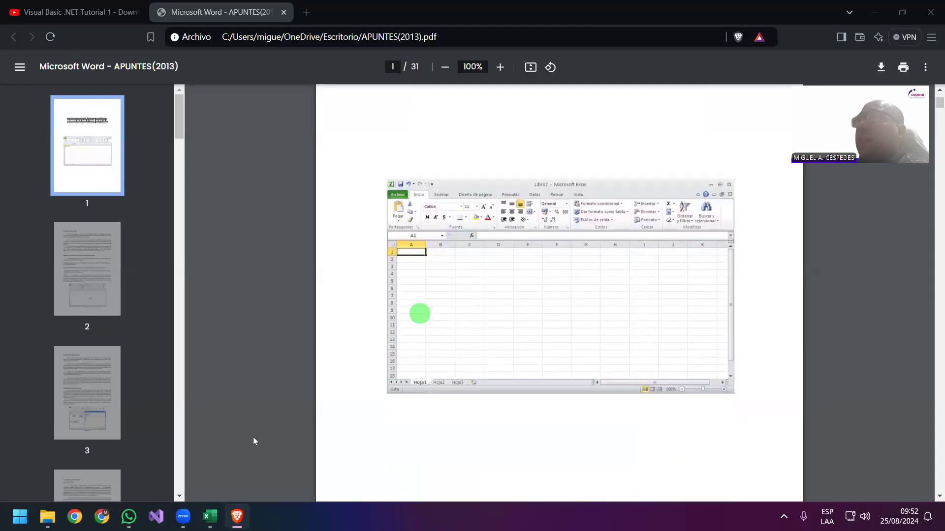
click(128, 516)
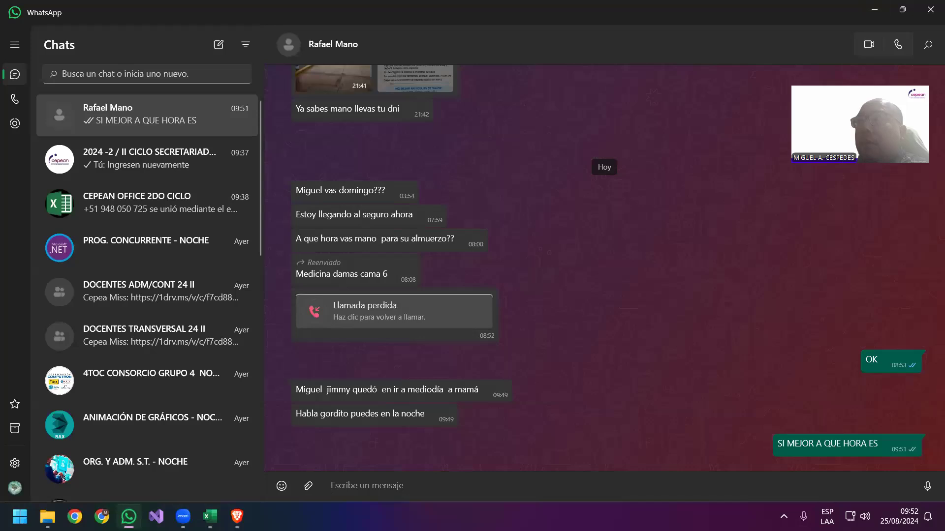
click(174, 159)
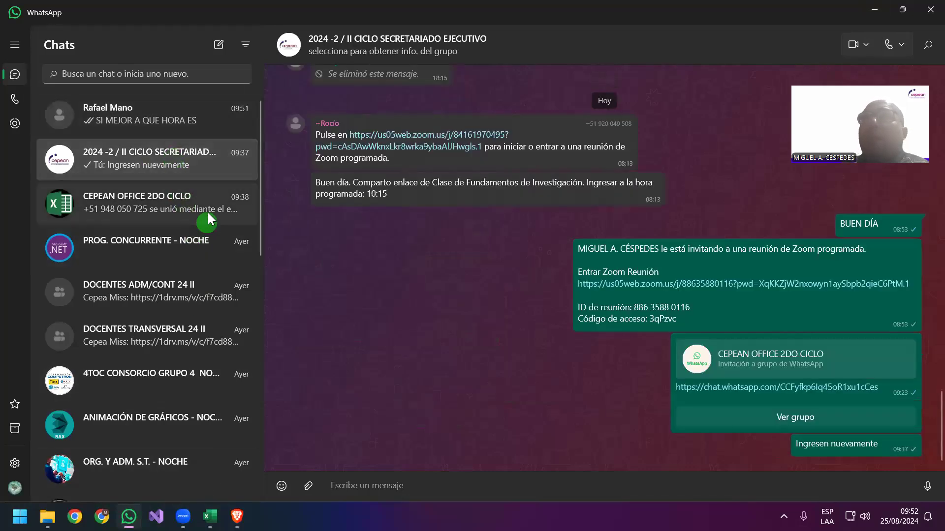
click(208, 213)
click(304, 487)
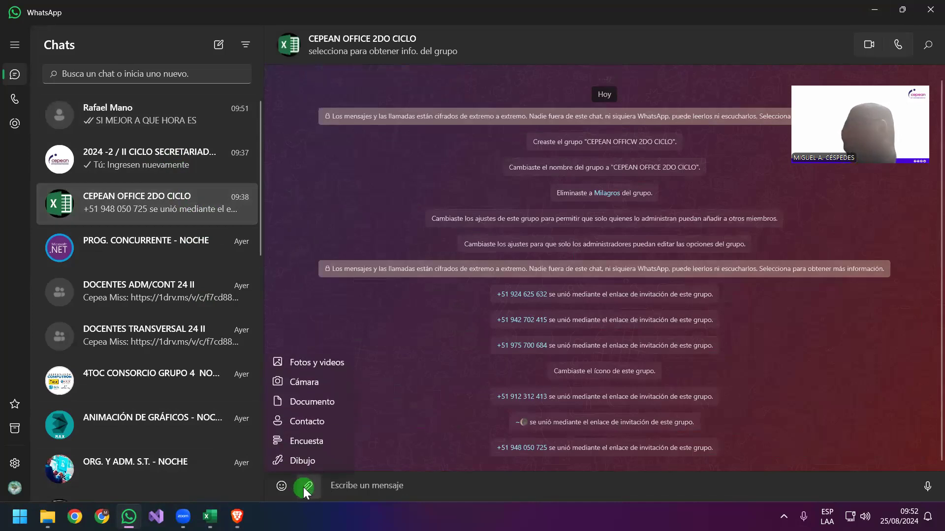
click(333, 403)
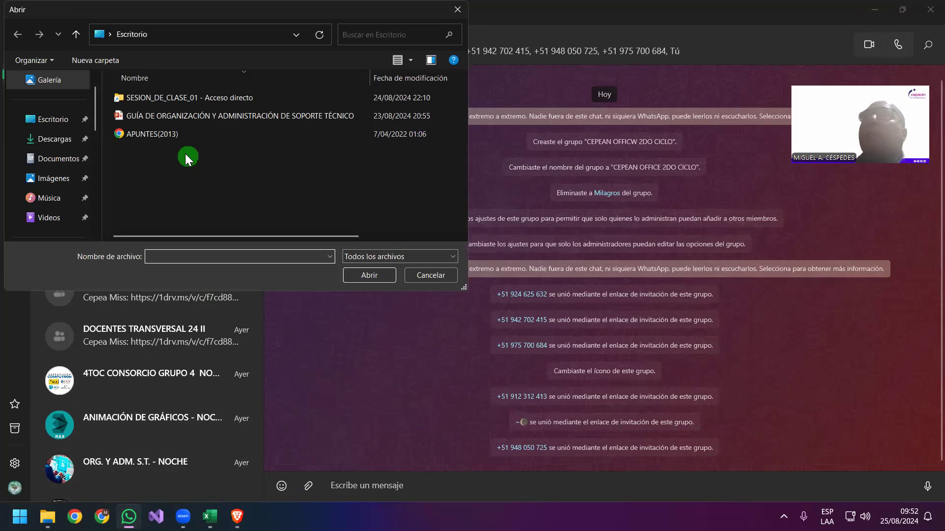
Attach APUNTES(2013).pdf, then pick the CLASE_1_CONCEPTOS Y ATAJOS EN EXCEL workbook from SESION_DE_CLASE_01
click(171, 134)
double_click(171, 134)
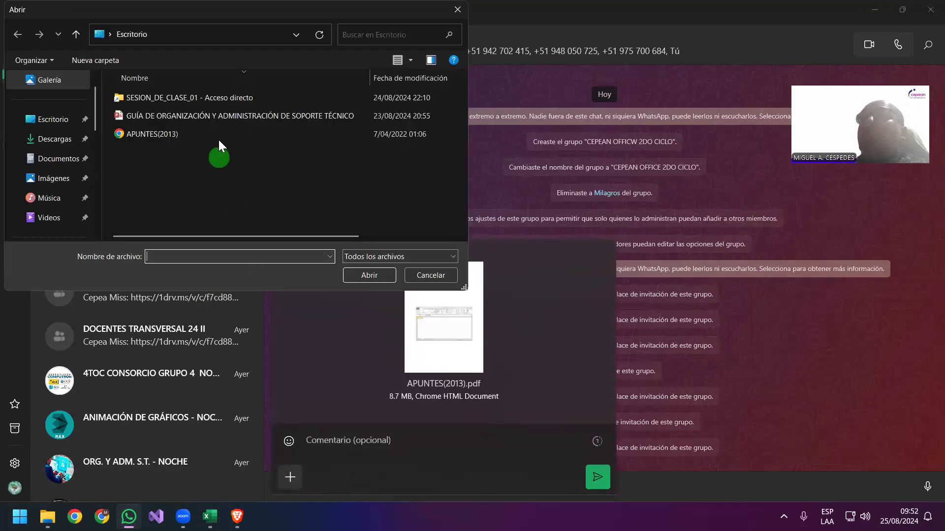
double_click(229, 104)
click(225, 112)
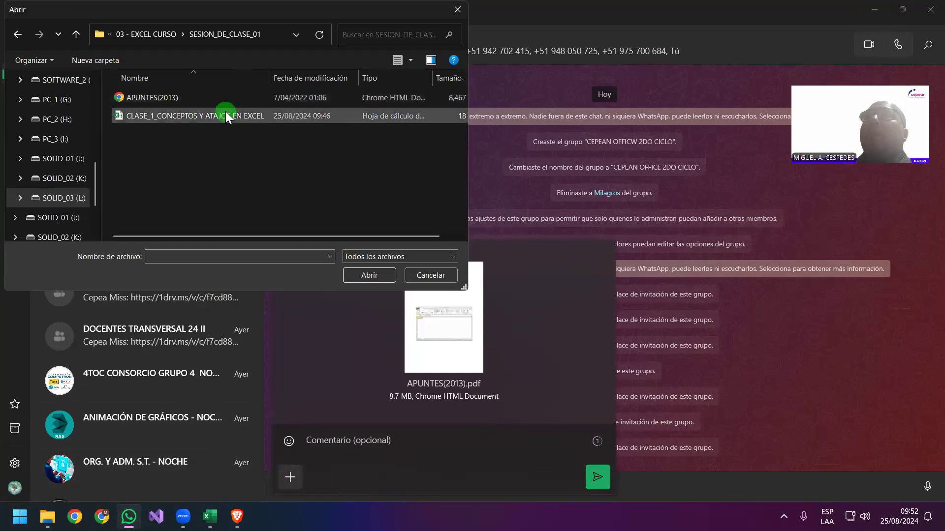
click(225, 113)
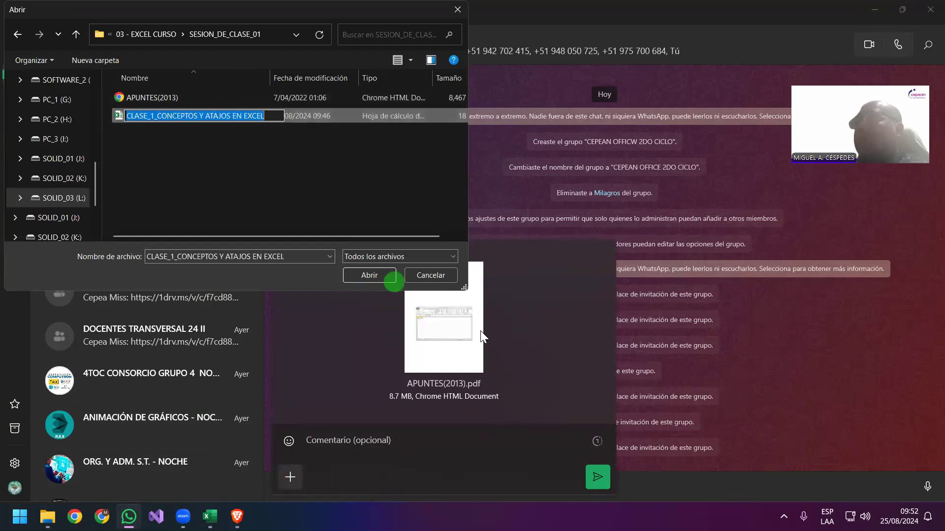
click(363, 276)
Send the PDF and the CLASE_1 workbook to the group, then post 'Buen día'
click(369, 276)
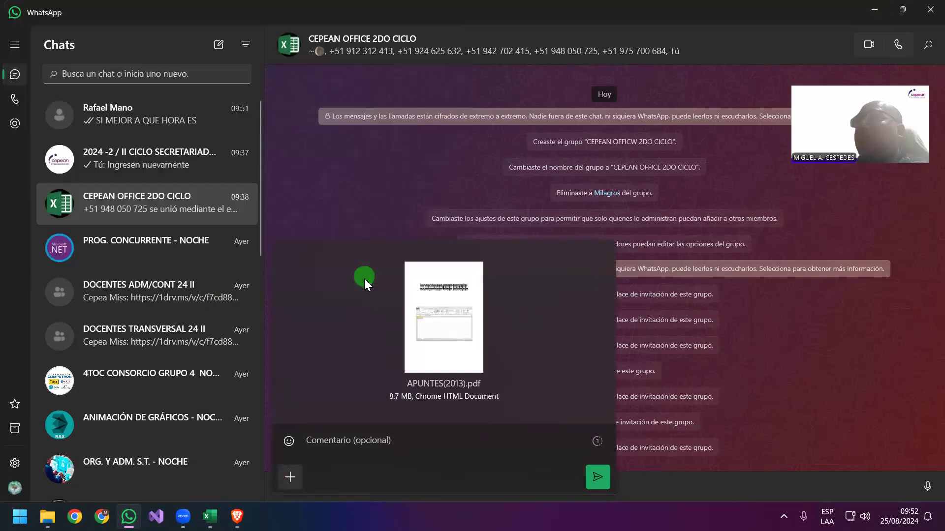
click(596, 477)
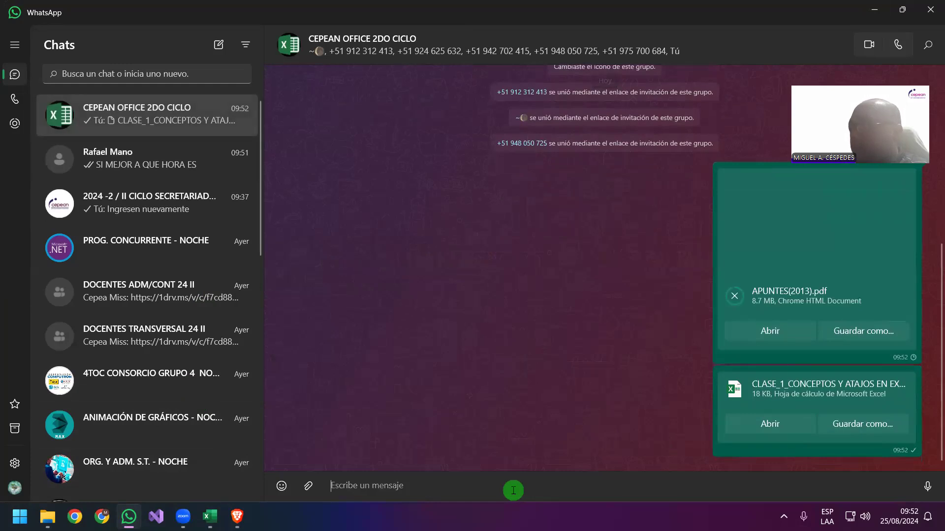
text(Buen día)
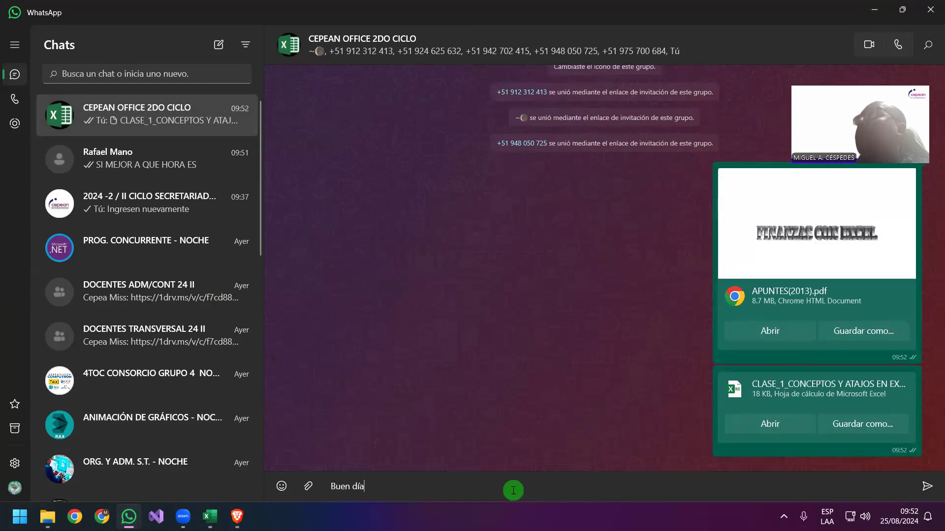
key(Return)
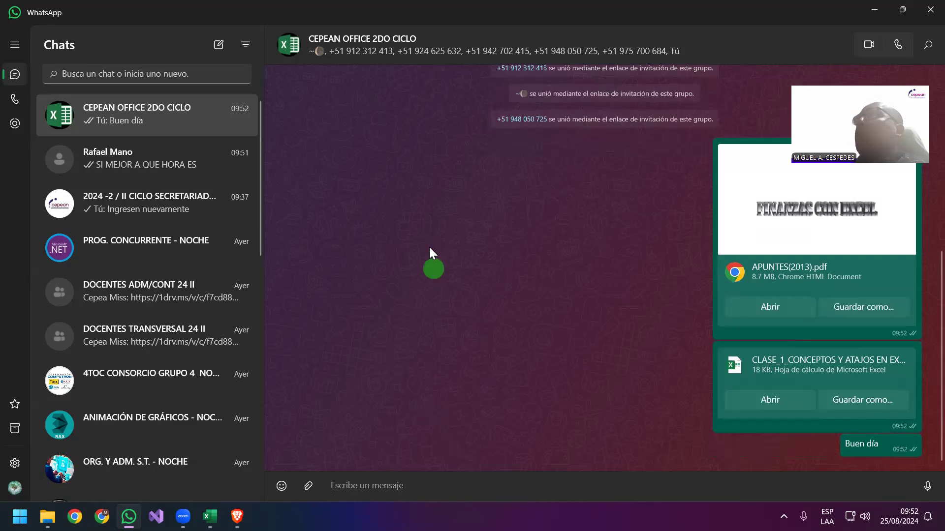
scroll(427, 251, up, 1)
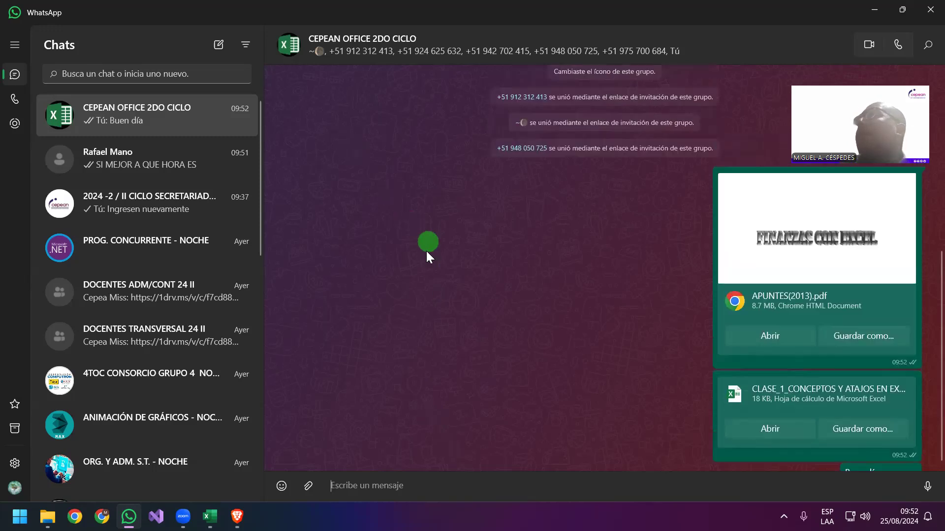
scroll(426, 251, up, 4)
click(296, 50)
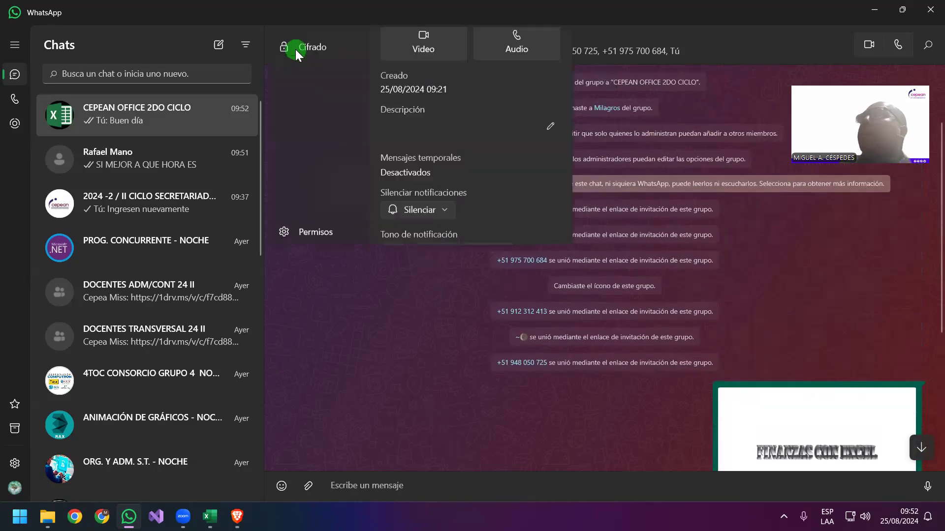
click(313, 73)
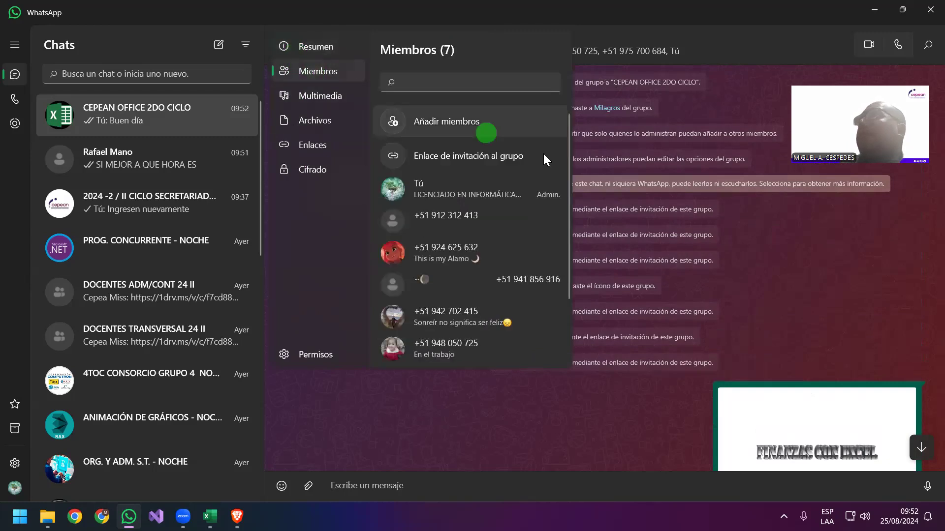
scroll(544, 259, down, 3)
scroll(542, 274, up, 1)
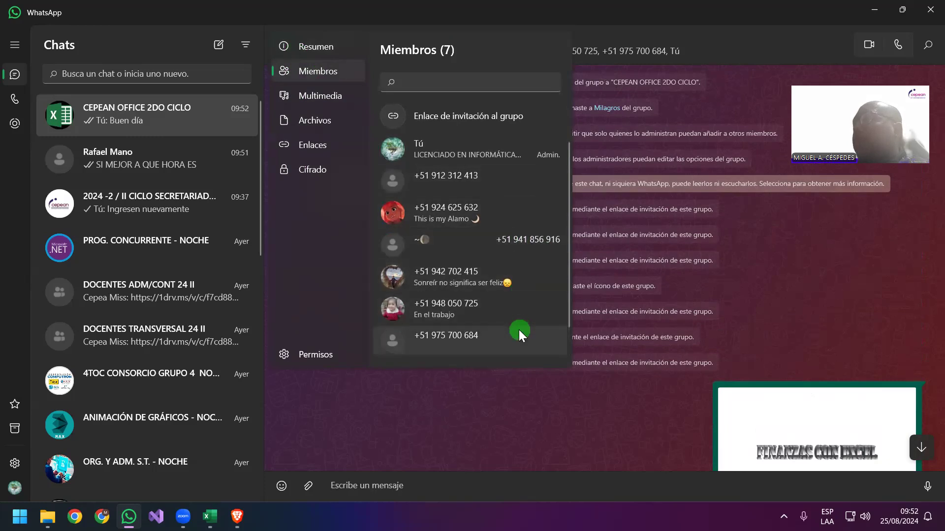
scroll(523, 328, down, 1)
scroll(522, 328, up, 2)
click(788, 260)
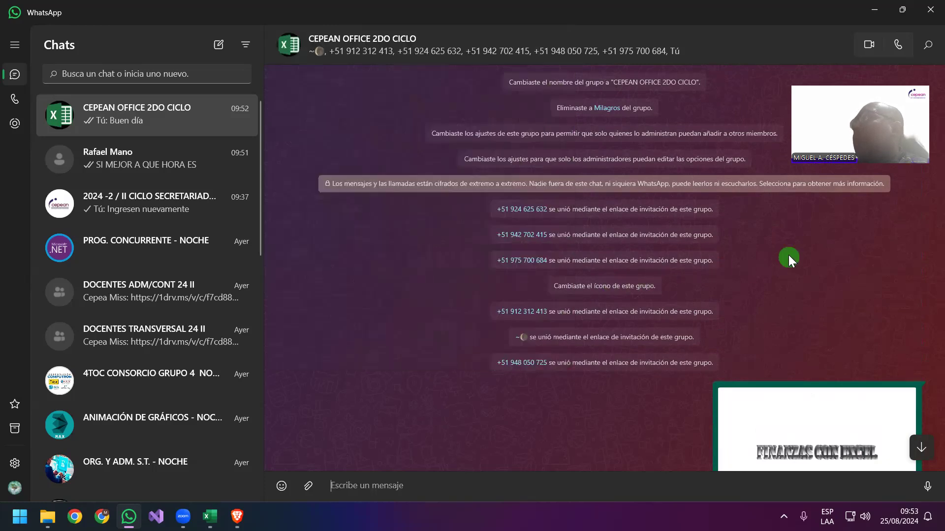
Switch back to Brave and scroll APUNTES(2013).pdf to the INTRODUCCIÓN DE DATOS section on page 3
key(alt+Tab)
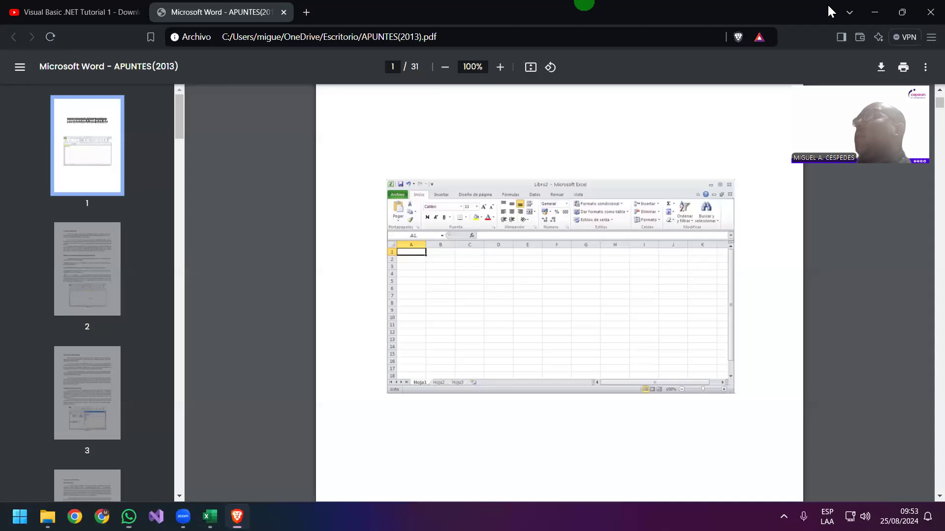
click(590, 236)
scroll(589, 261, down, 1)
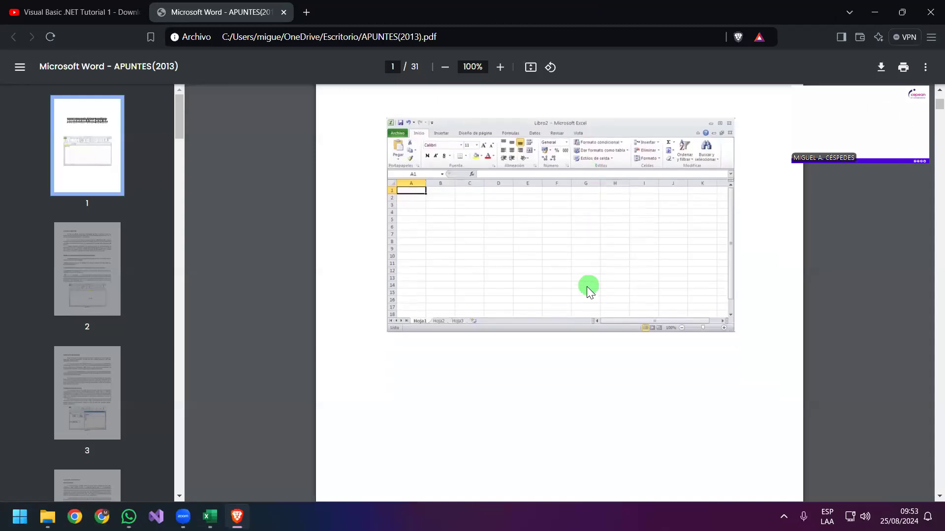
scroll(587, 288, down, 1)
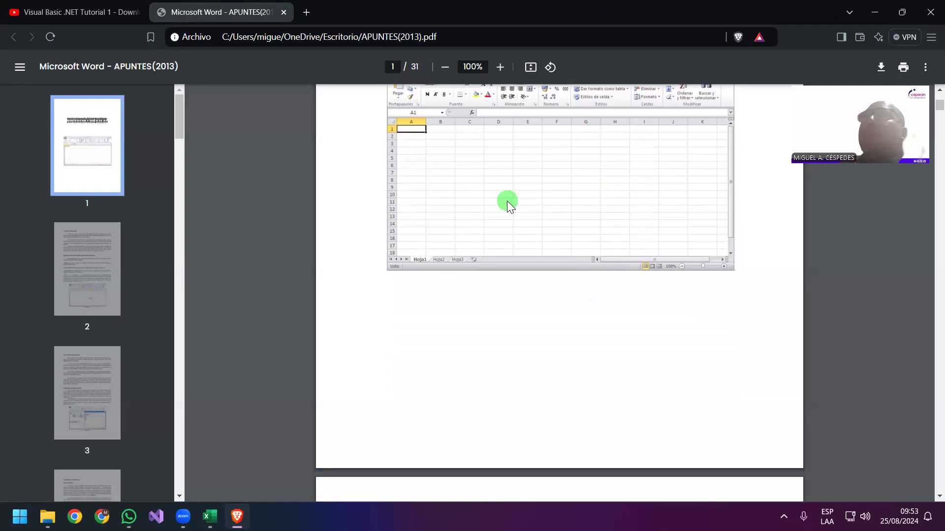
mouse_move(74, 12)
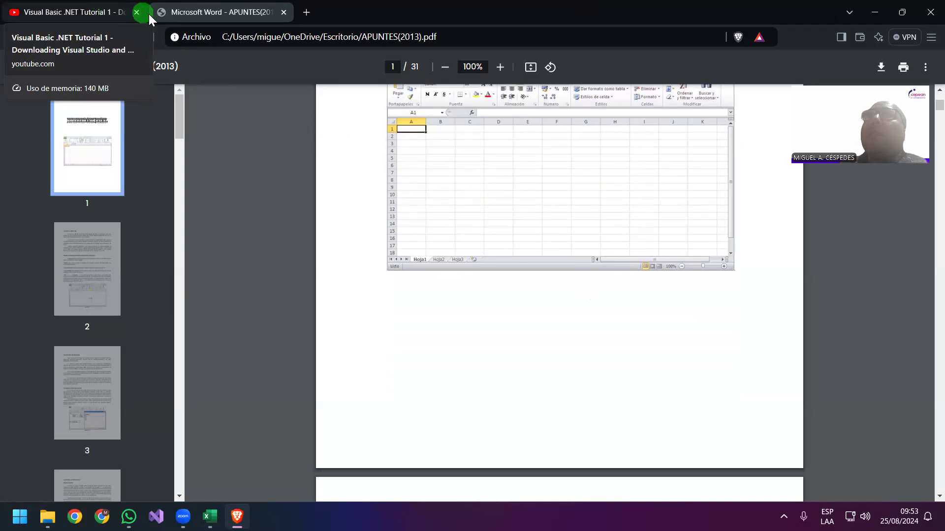
scroll(558, 212, down, 2)
scroll(558, 211, down, 2)
scroll(558, 212, down, 1)
scroll(558, 212, down, 2)
scroll(558, 212, down, 2)
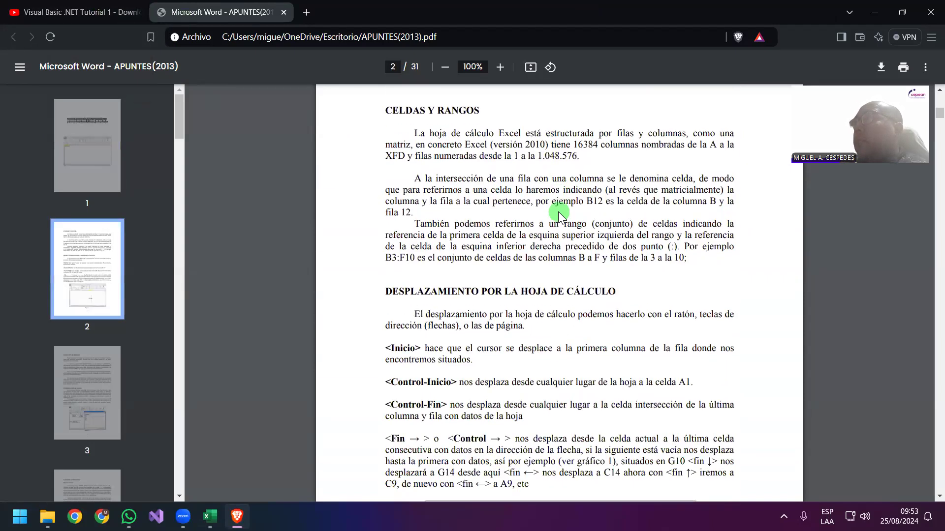
scroll(560, 217, down, 1)
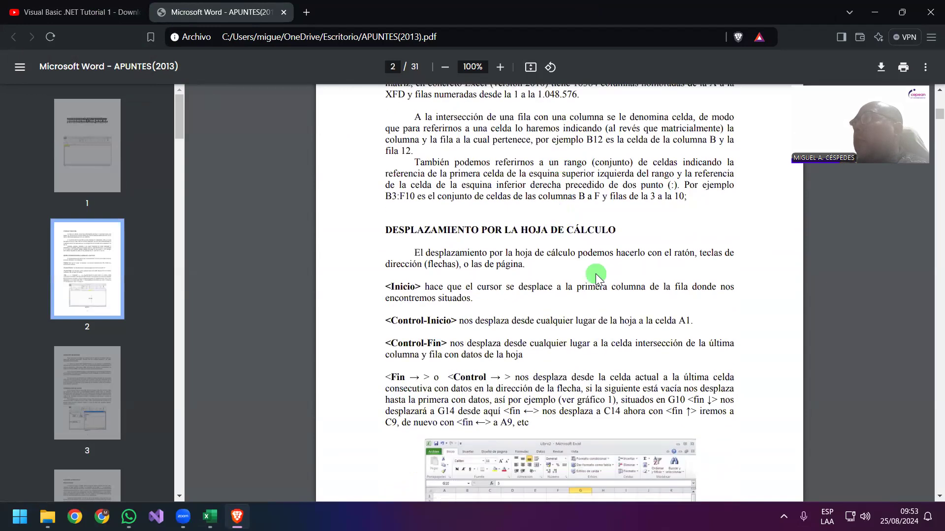
scroll(596, 274, down, 1)
scroll(595, 274, down, 1)
scroll(595, 272, down, 1)
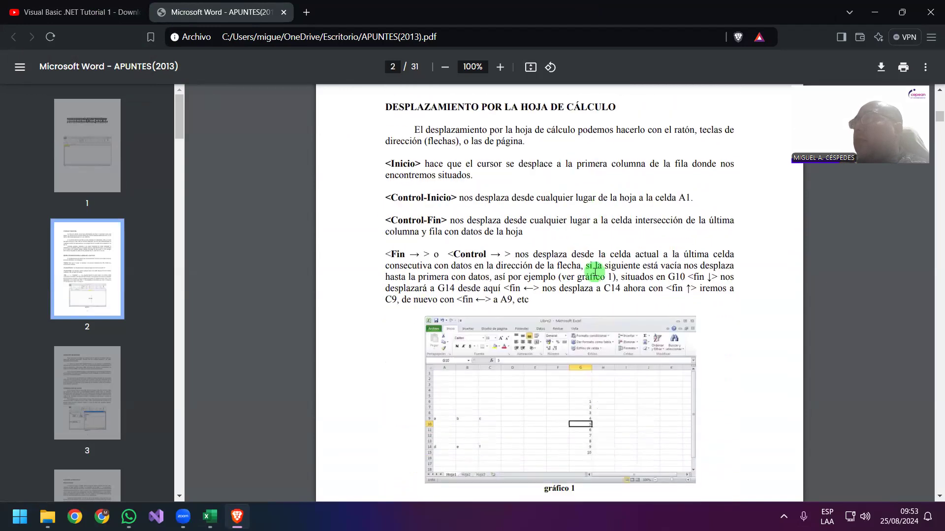
scroll(595, 272, down, 1)
scroll(594, 272, down, 1)
scroll(595, 272, down, 1)
scroll(595, 272, down, 1)
scroll(595, 272, down, 2)
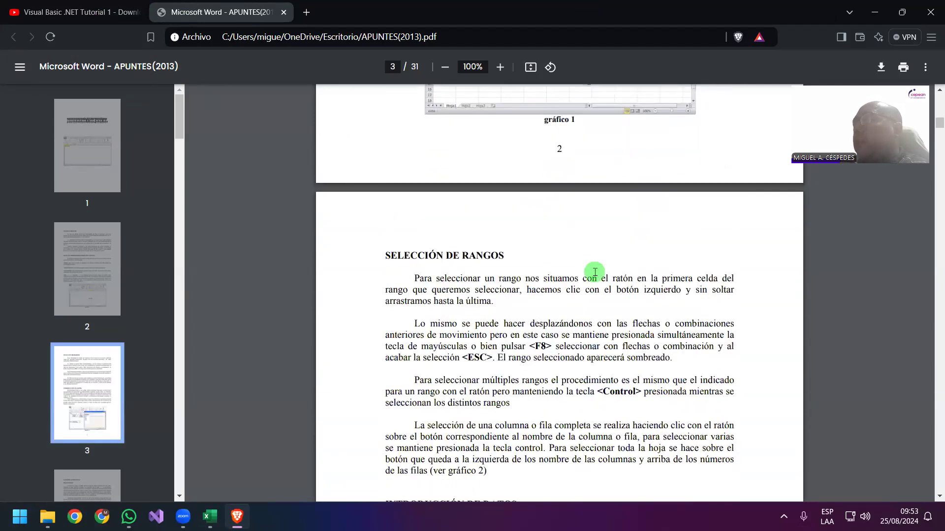
scroll(595, 273, down, 1)
scroll(595, 273, down, 1)
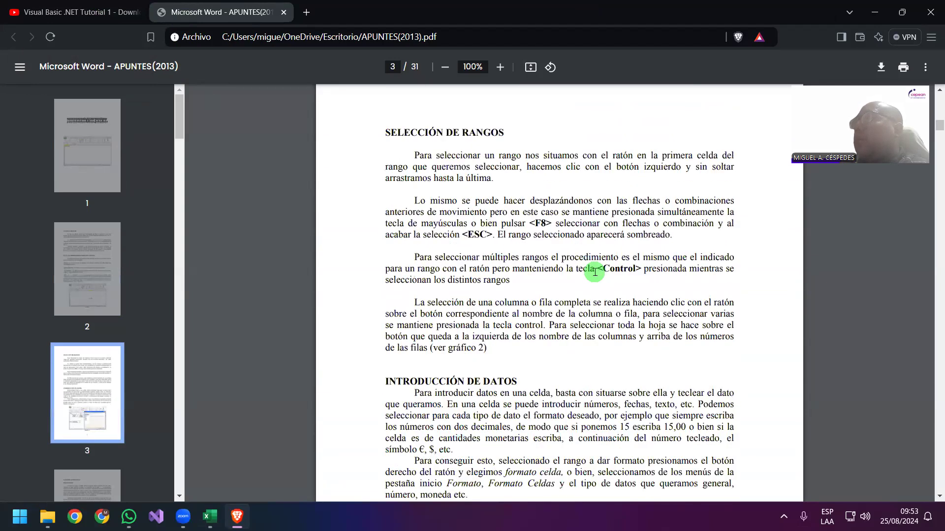
scroll(595, 272, down, 1)
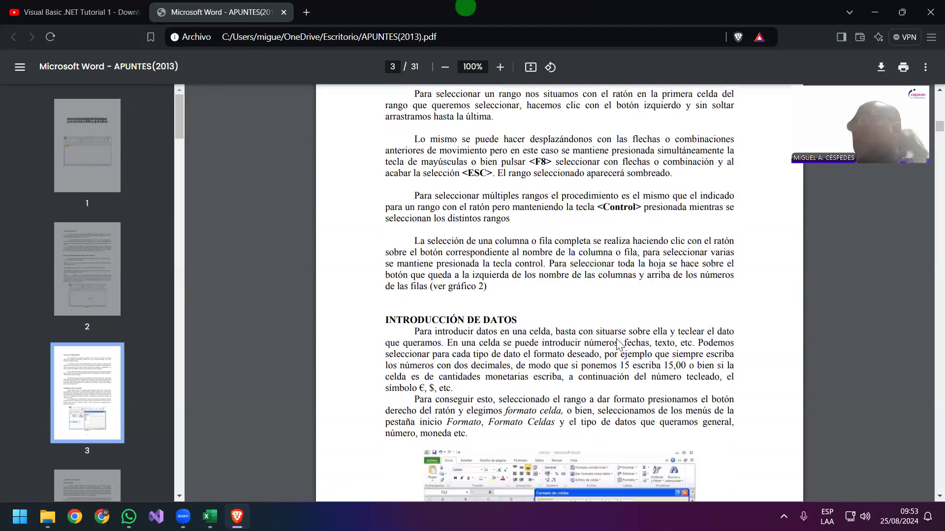
scroll(618, 343, down, 1)
scroll(622, 347, down, 1)
ctrl+scroll(630, 352, up, 1)
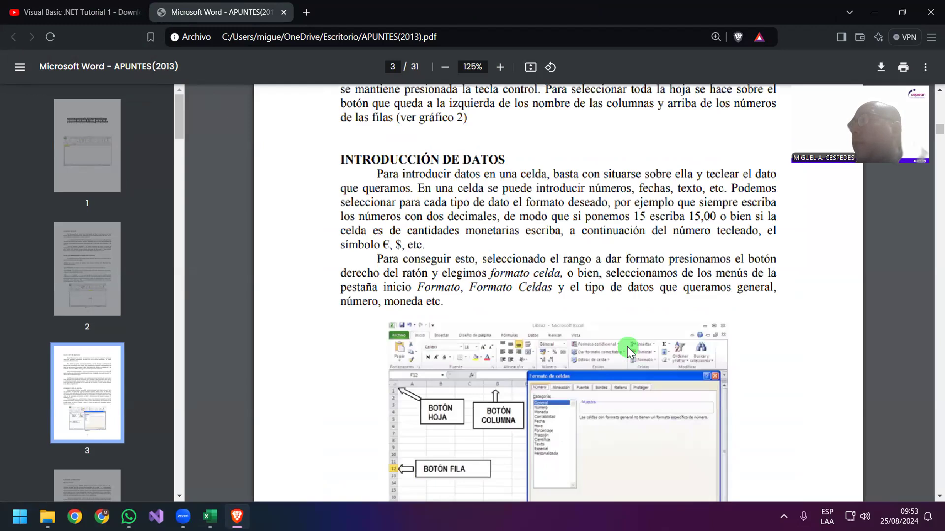
Scroll past the series-filling notes to the REFERENCIAS RELATIVAS Y ABSOLUTAS heading on page 5
scroll(628, 350, down, 1)
scroll(627, 349, down, 1)
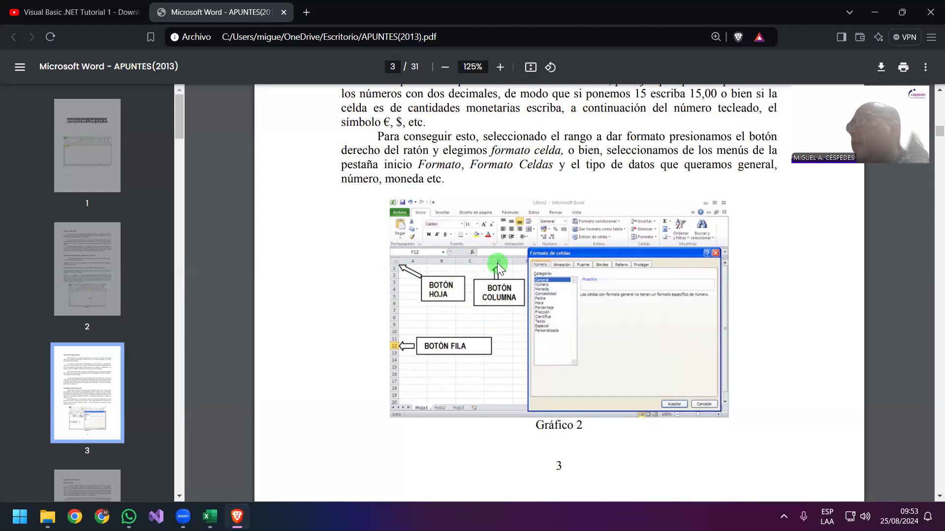
scroll(541, 392, down, 1)
scroll(546, 408, down, 5)
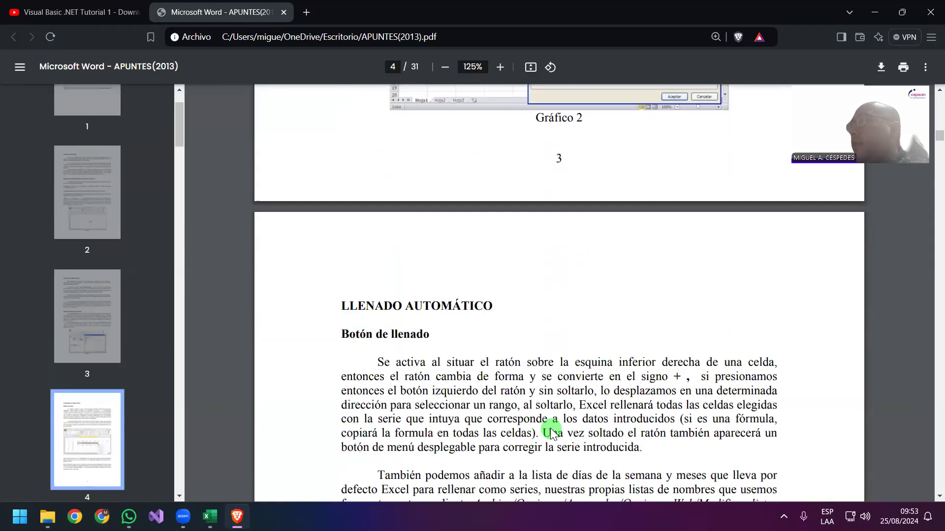
scroll(551, 433, down, 3)
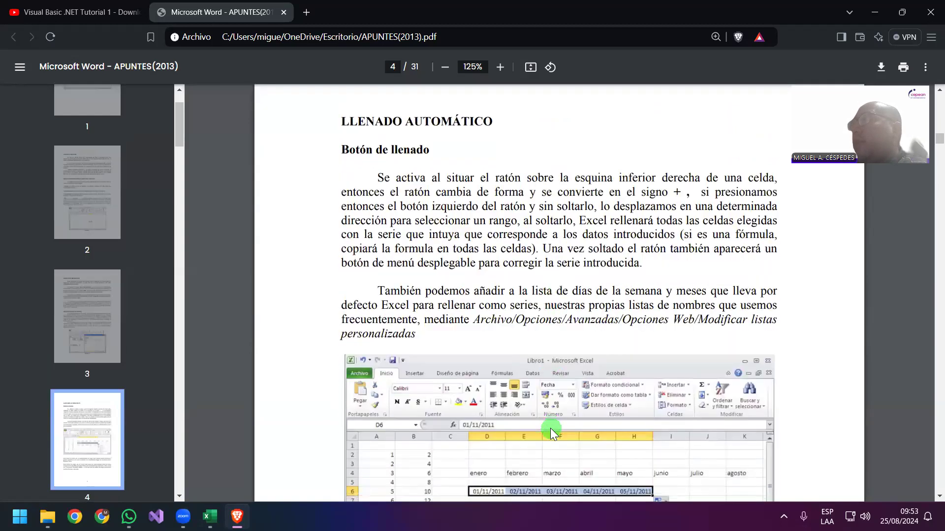
scroll(551, 433, down, 3)
scroll(551, 431, down, 1)
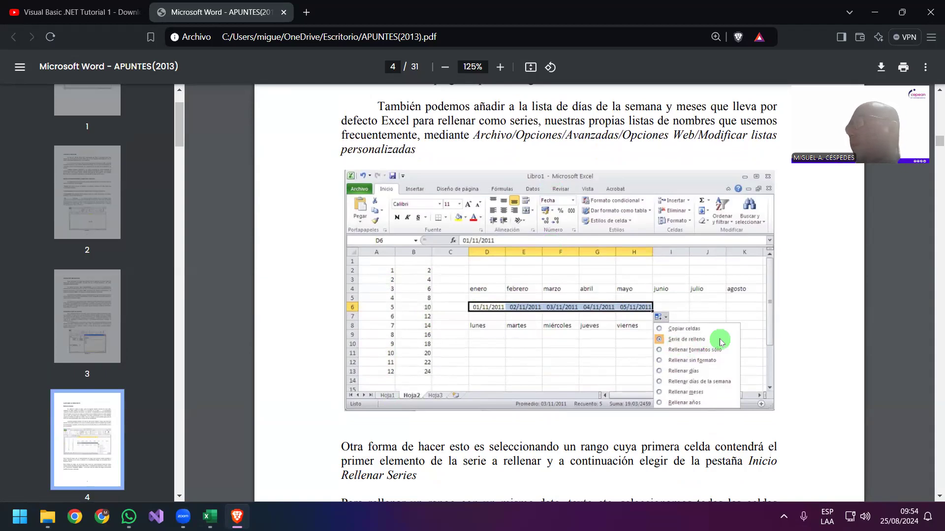
scroll(720, 343, down, 3)
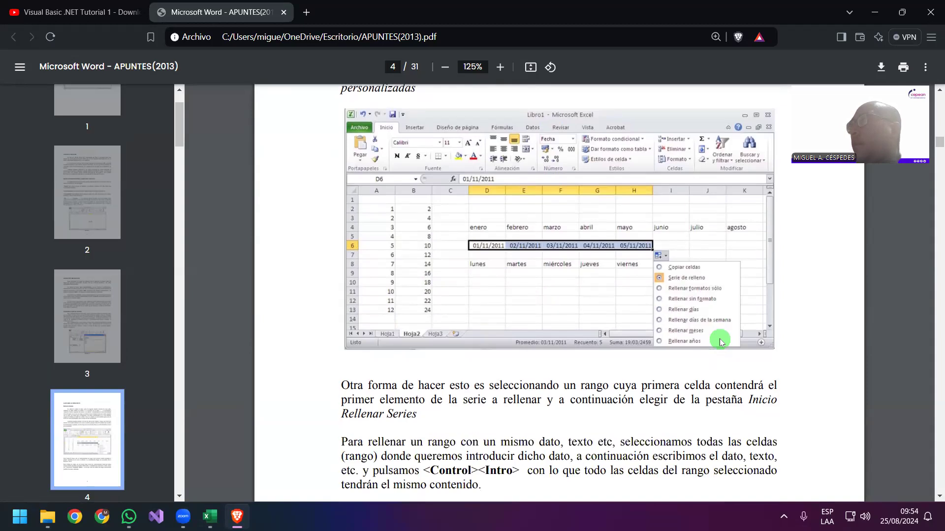
scroll(721, 343, down, 2)
scroll(721, 343, down, 4)
scroll(721, 343, down, 2)
scroll(721, 343, down, 3)
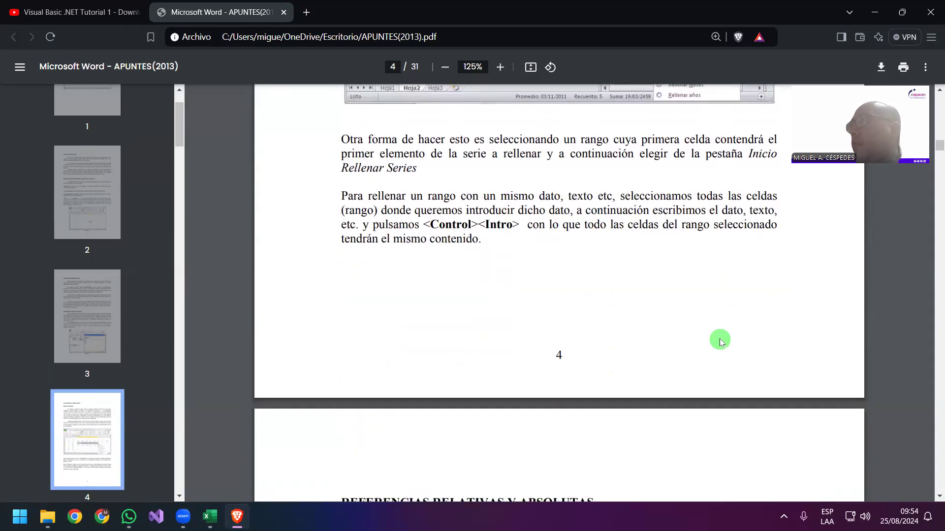
scroll(721, 342, down, 5)
scroll(721, 343, down, 5)
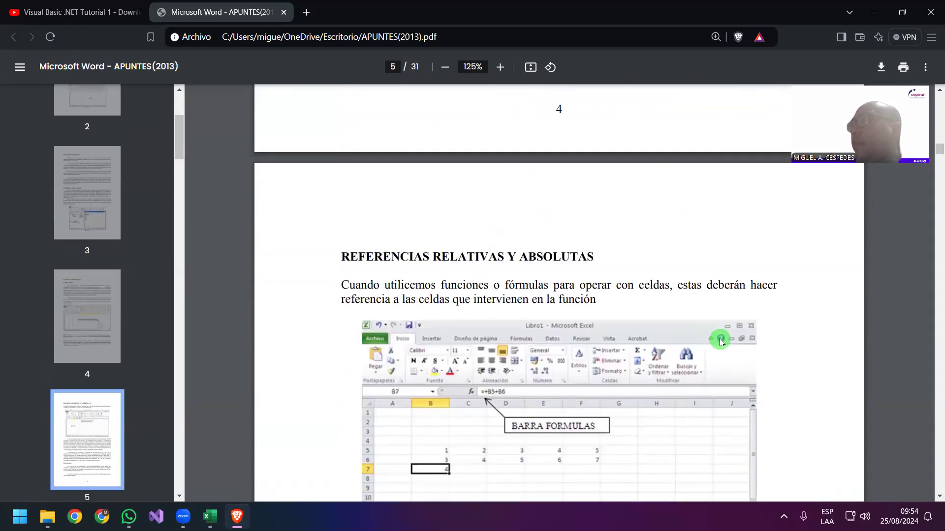
Scroll through pages 5–8 to the FUNCIONES LÓGICAS heading and Función SI on page 9
scroll(721, 343, down, 2)
scroll(721, 343, down, 2)
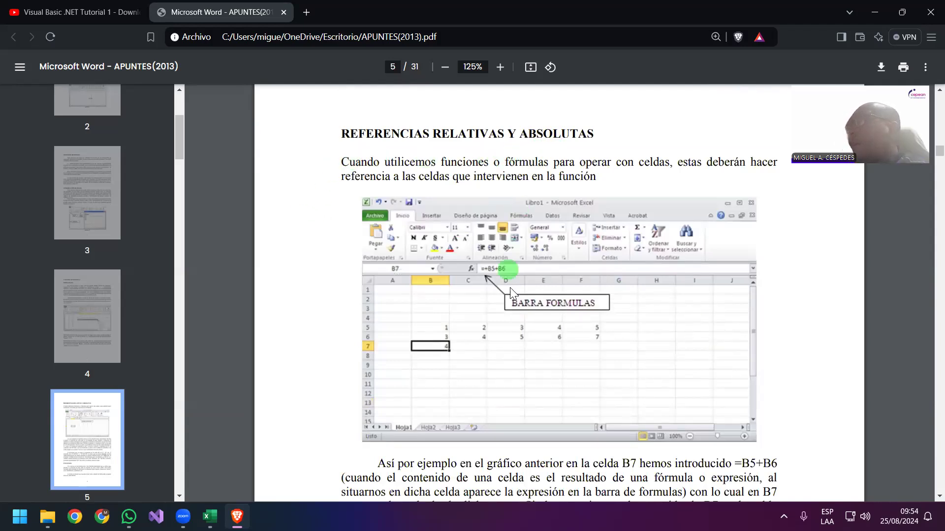
scroll(629, 381, down, 5)
scroll(630, 378, down, 3)
scroll(630, 378, down, 2)
scroll(629, 377, down, 2)
scroll(630, 377, down, 2)
scroll(629, 377, down, 2)
scroll(629, 376, down, 1)
scroll(630, 376, down, 1)
scroll(629, 377, down, 1)
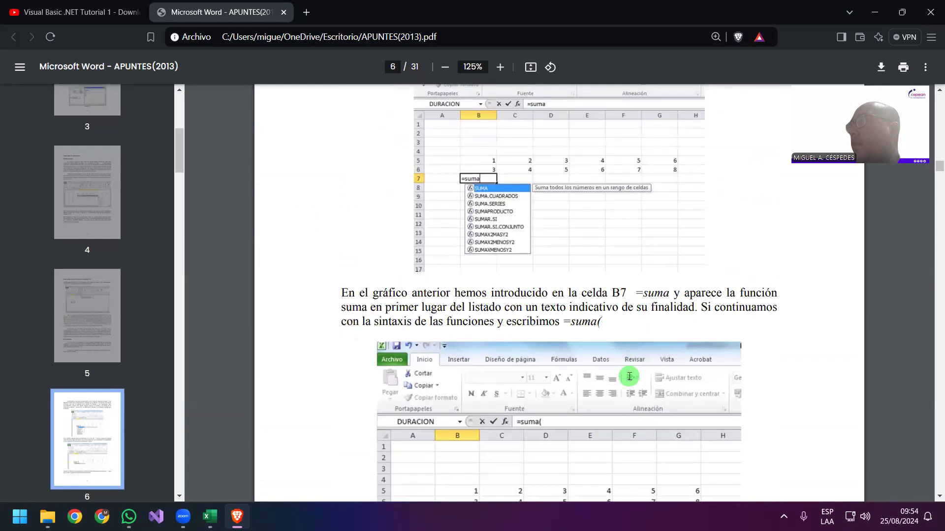
scroll(629, 377, down, 1)
scroll(630, 376, down, 1)
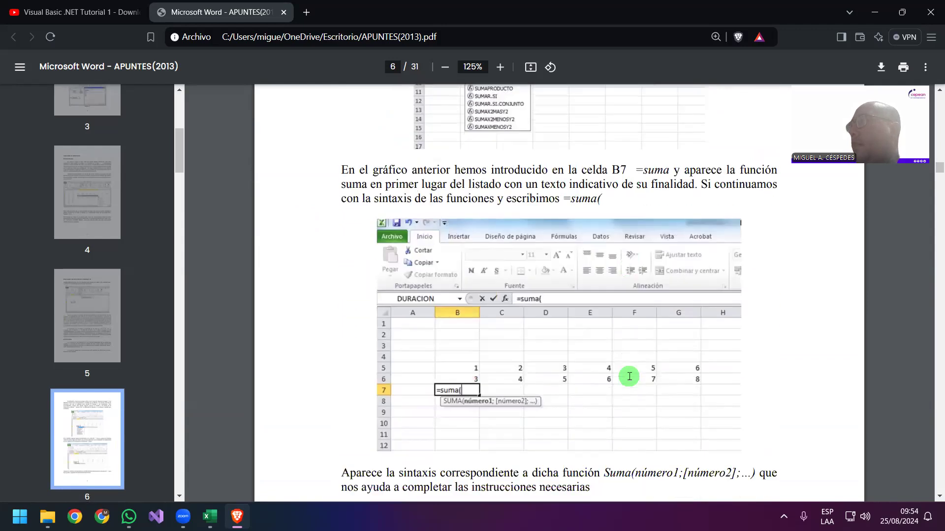
scroll(629, 376, down, 2)
scroll(630, 377, down, 2)
scroll(630, 376, down, 2)
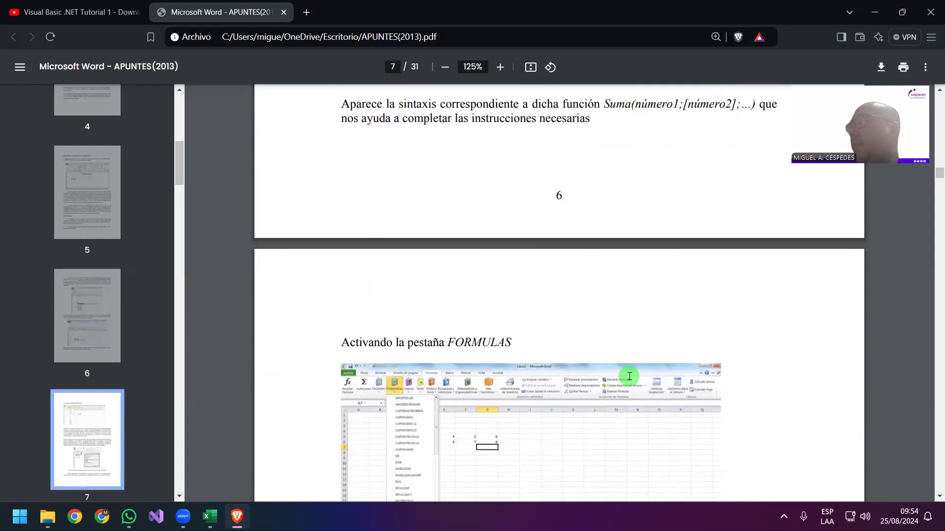
scroll(630, 377, down, 2)
scroll(630, 376, down, 1)
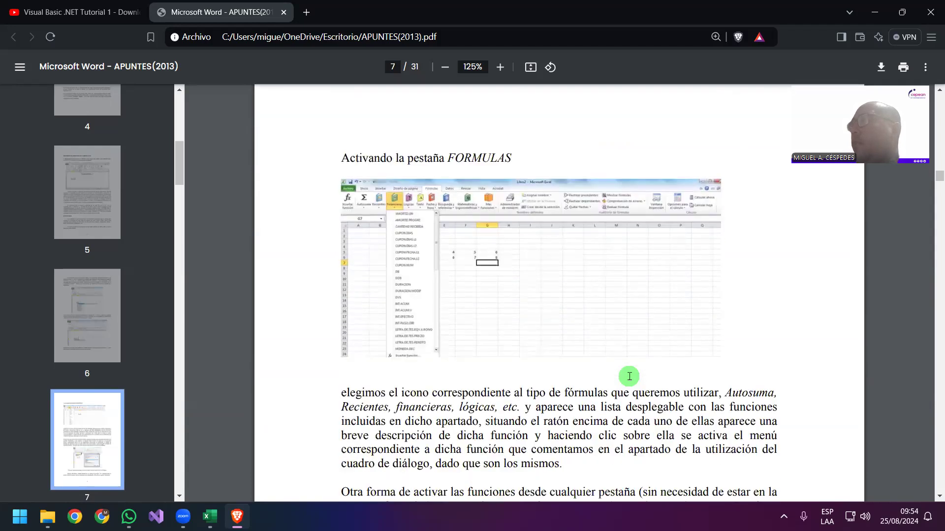
scroll(630, 376, down, 1)
scroll(630, 377, down, 1)
scroll(629, 376, down, 2)
scroll(629, 376, down, 1)
scroll(630, 376, down, 1)
scroll(629, 376, down, 2)
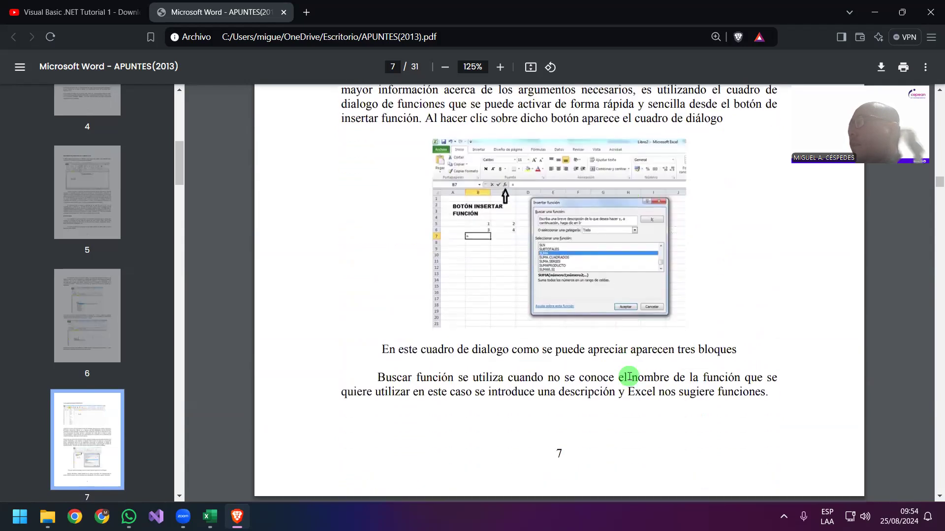
scroll(630, 377, down, 1)
scroll(630, 376, down, 2)
scroll(629, 377, down, 3)
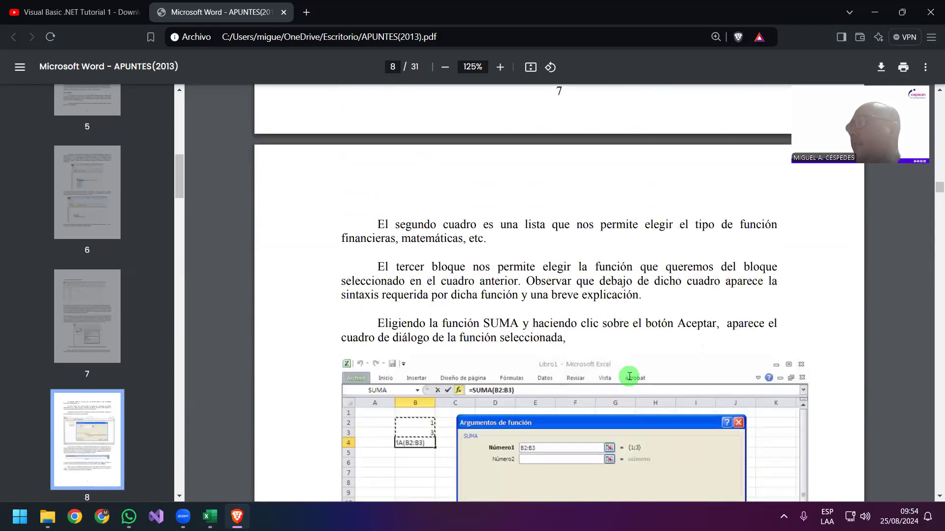
scroll(629, 376, down, 1)
scroll(629, 377, down, 1)
scroll(629, 377, down, 2)
scroll(629, 377, down, 2)
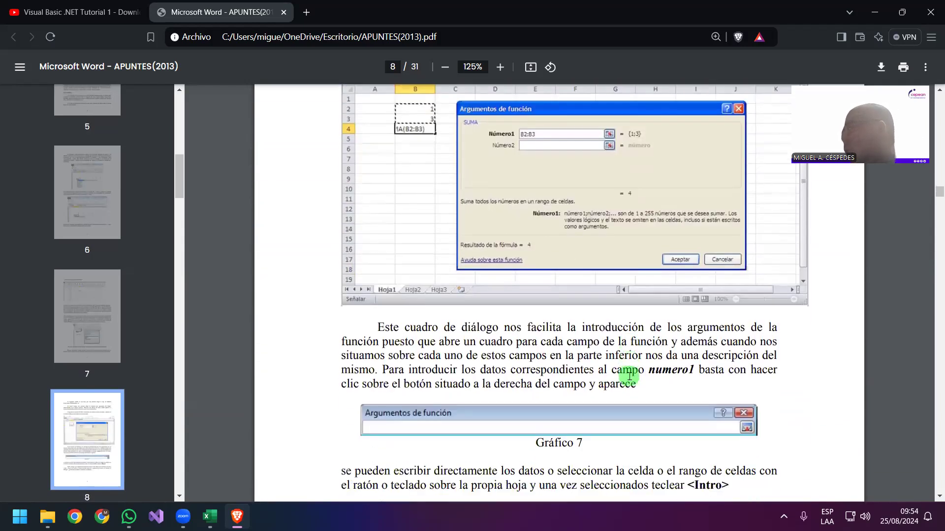
scroll(629, 377, down, 1)
scroll(630, 376, down, 1)
scroll(630, 376, down, 2)
scroll(629, 377, down, 1)
scroll(630, 376, down, 1)
scroll(629, 376, down, 2)
scroll(630, 376, down, 1)
Scroll past the SI, Y and O notes until FUNCIONES FECHA tops page 11
scroll(629, 376, down, 1)
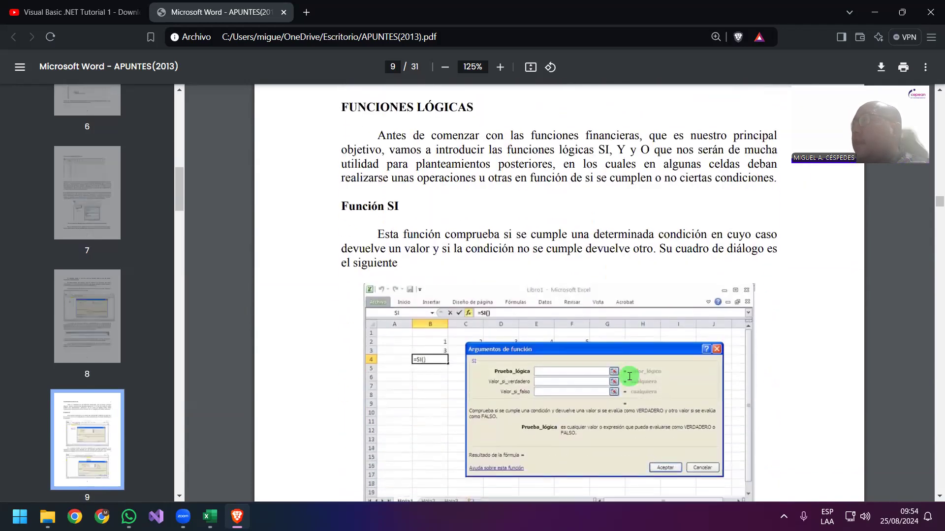
scroll(629, 377, down, 1)
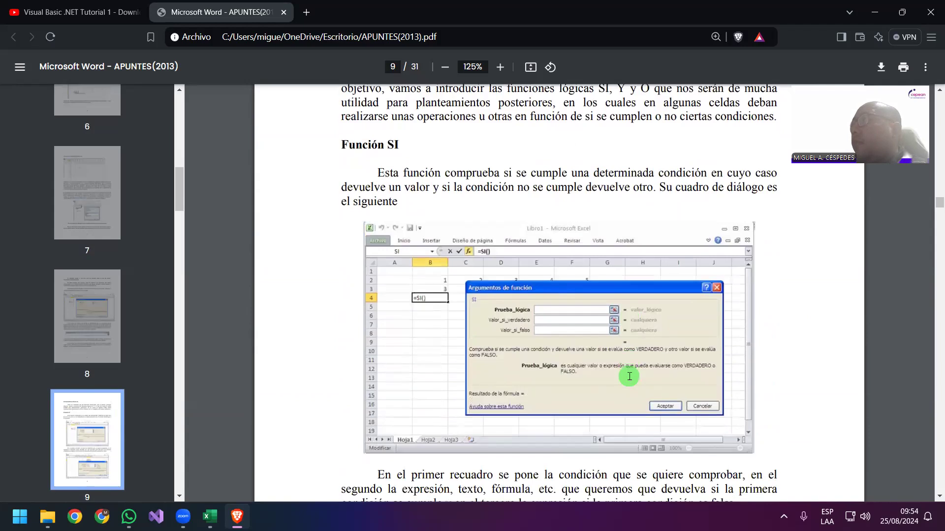
scroll(629, 376, down, 2)
scroll(629, 377, down, 2)
scroll(630, 377, down, 1)
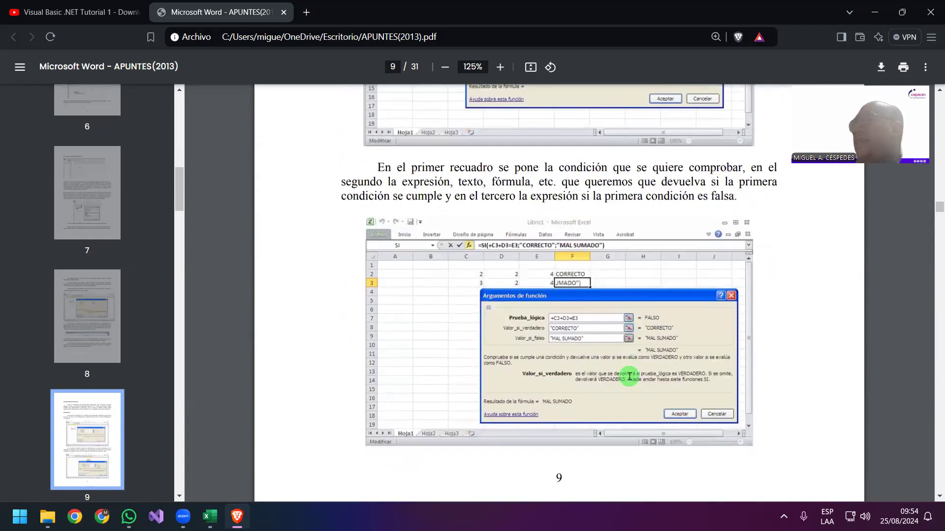
scroll(630, 377, down, 1)
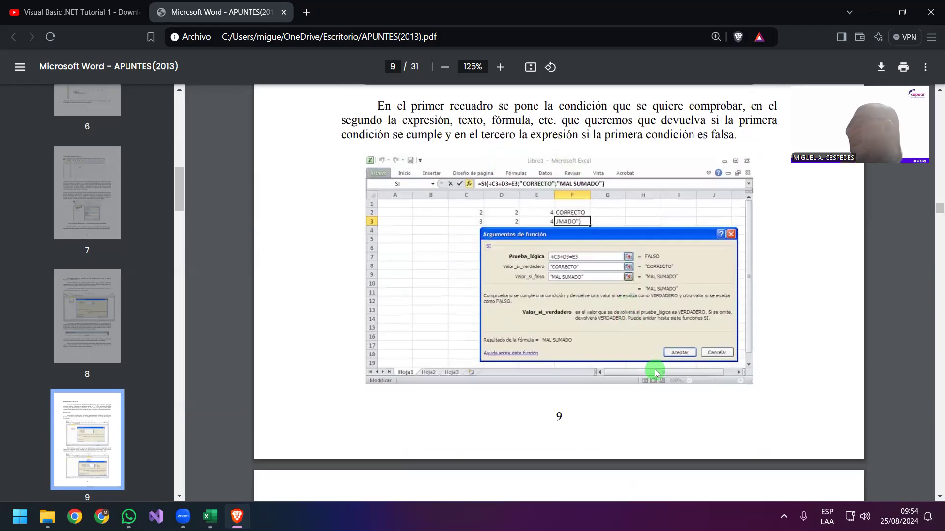
scroll(655, 372, down, 3)
scroll(652, 370, down, 2)
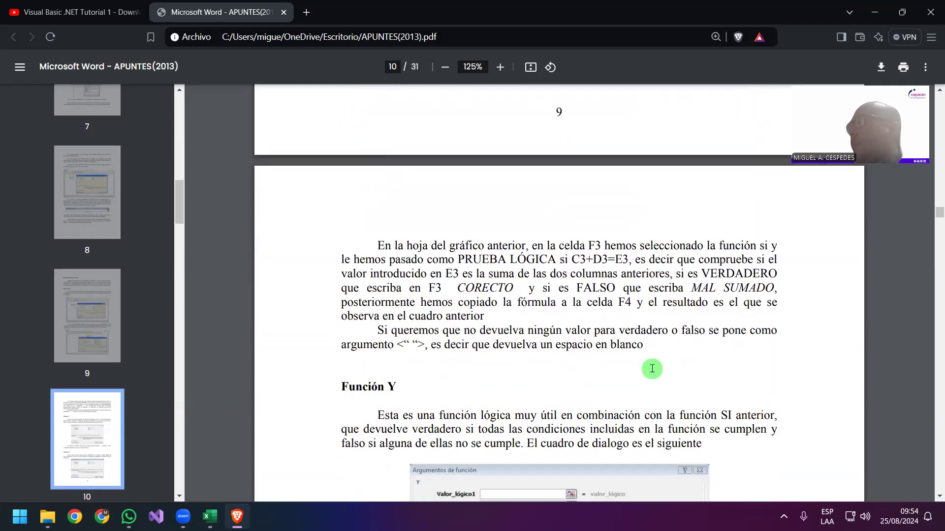
scroll(652, 369, down, 2)
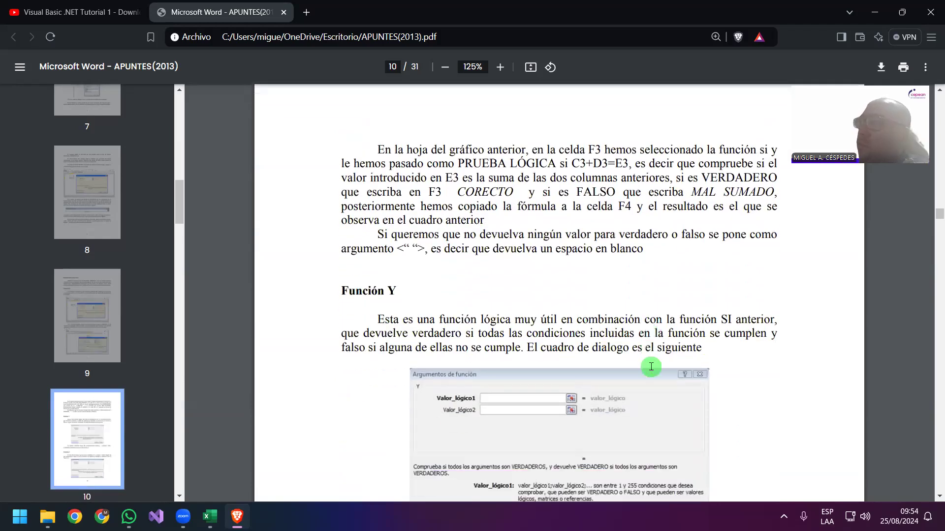
scroll(651, 366, down, 1)
scroll(651, 368, down, 1)
scroll(651, 368, down, 1)
scroll(651, 369, down, 1)
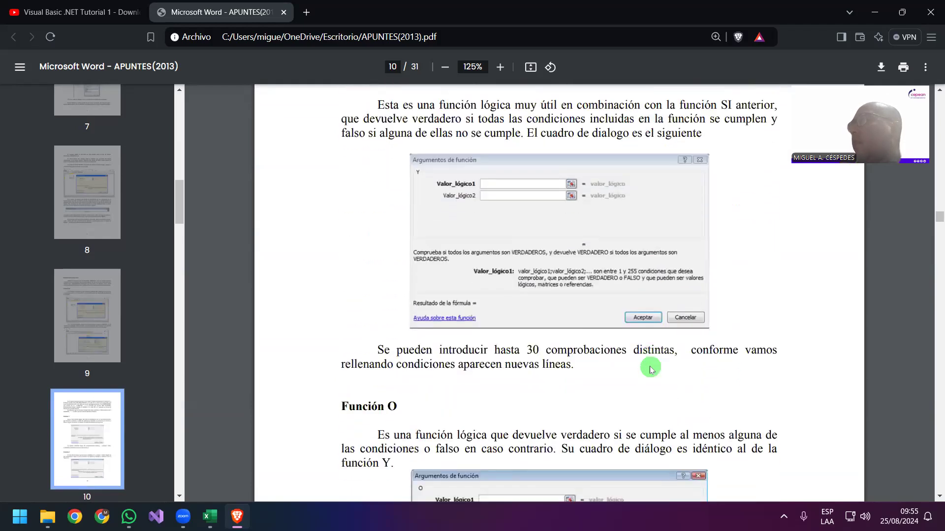
scroll(651, 369, down, 1)
scroll(650, 367, down, 2)
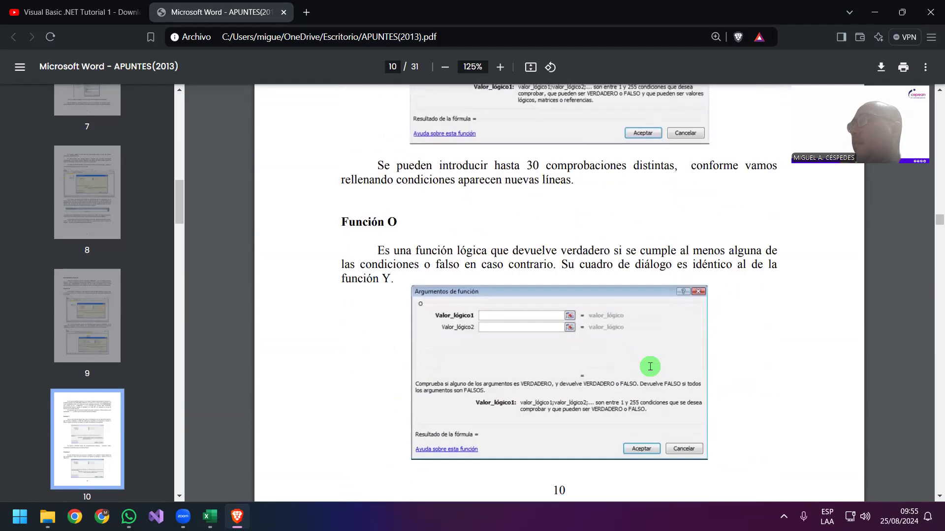
scroll(648, 368, down, 1)
scroll(647, 368, down, 2)
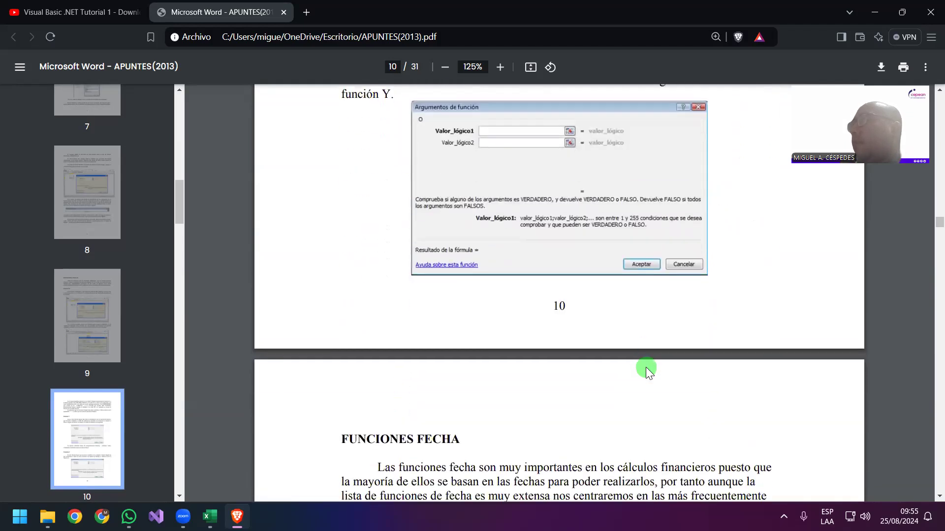
scroll(646, 369, down, 1)
scroll(646, 367, down, 1)
scroll(646, 367, down, 1)
Scroll the PDF past pages 11–12 to page 13's FUNCIONES FINANCIERAS annuity review
scroll(646, 368, down, 2)
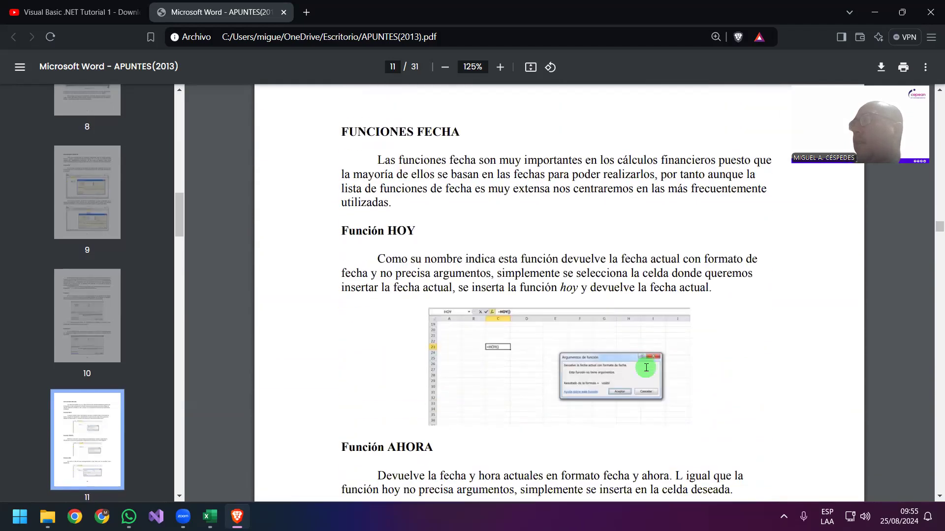
scroll(646, 368, down, 1)
scroll(646, 368, down, 1)
scroll(646, 368, down, 1)
scroll(645, 368, down, 1)
scroll(645, 368, down, 1)
scroll(644, 369, down, 1)
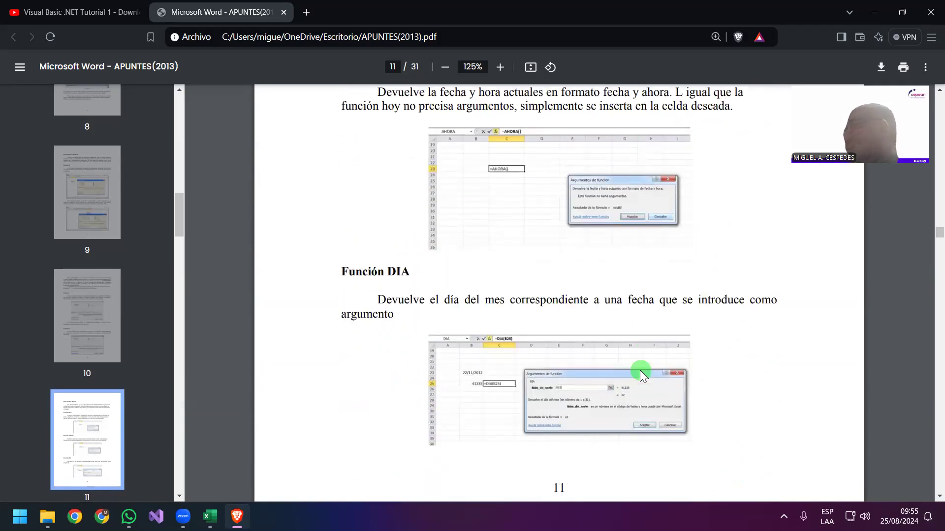
scroll(639, 370, down, 1)
scroll(639, 370, down, 2)
scroll(639, 370, down, 1)
scroll(639, 370, down, 1)
scroll(639, 370, down, 2)
scroll(639, 370, down, 1)
scroll(639, 370, down, 1)
scroll(639, 370, down, 1)
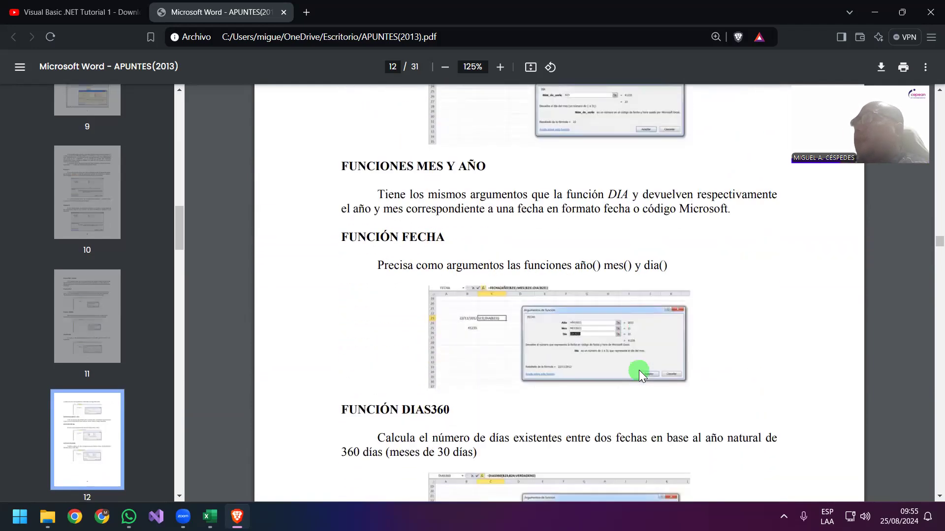
scroll(639, 370, down, 1)
scroll(638, 370, down, 1)
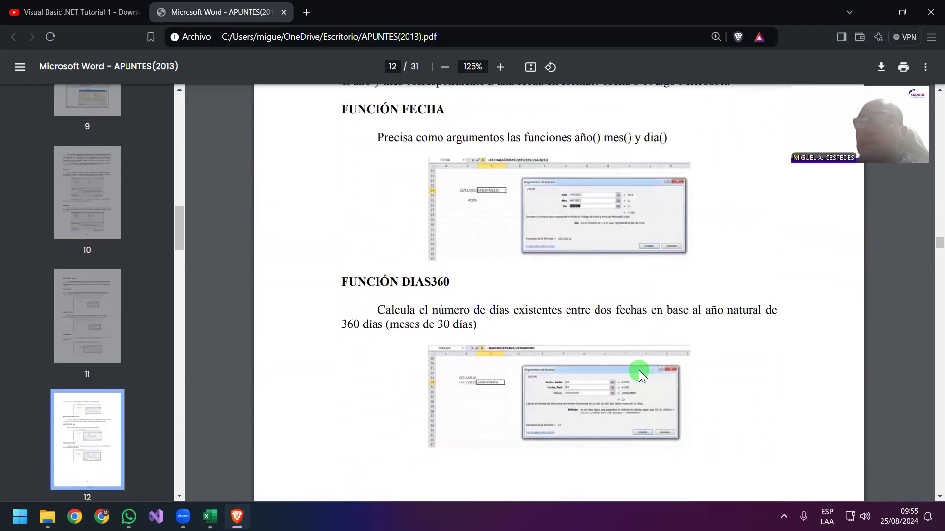
scroll(639, 370, down, 2)
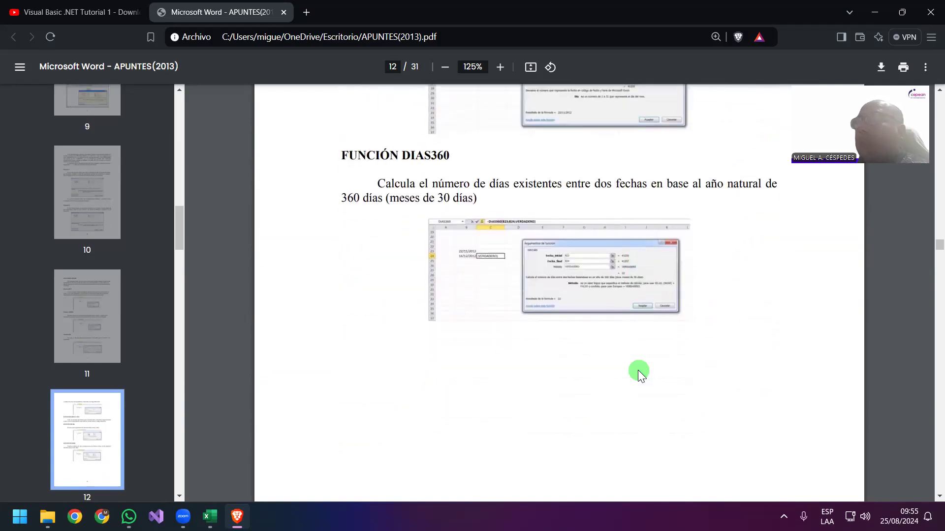
scroll(638, 370, down, 2)
scroll(638, 370, down, 2)
scroll(638, 370, down, 2)
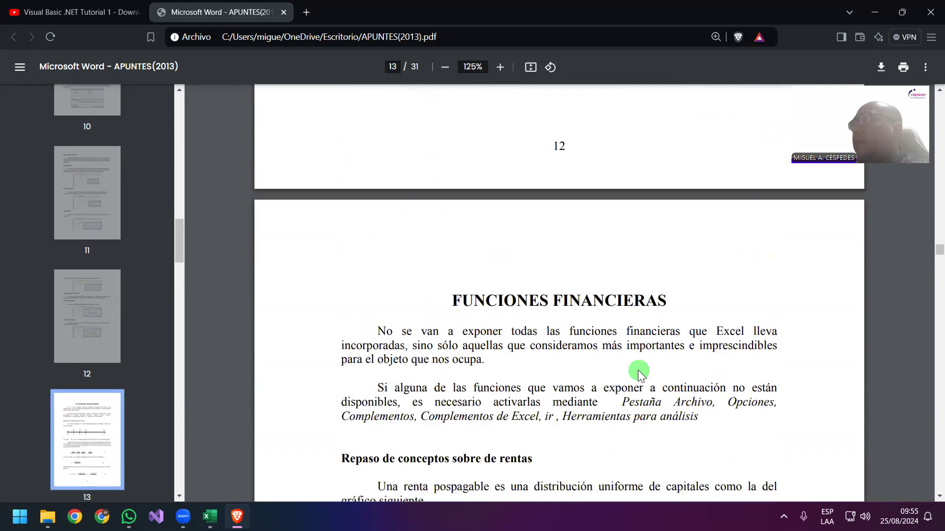
scroll(638, 370, down, 2)
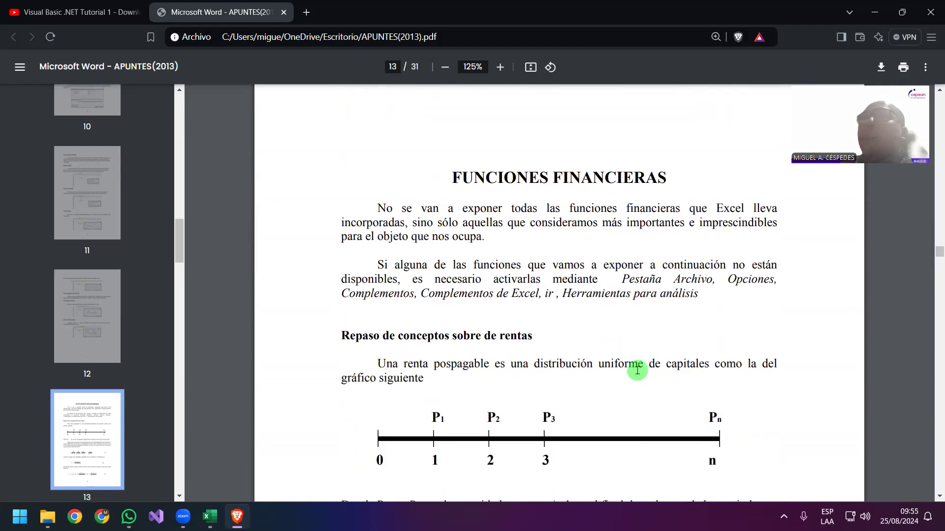
scroll(634, 373, down, 1)
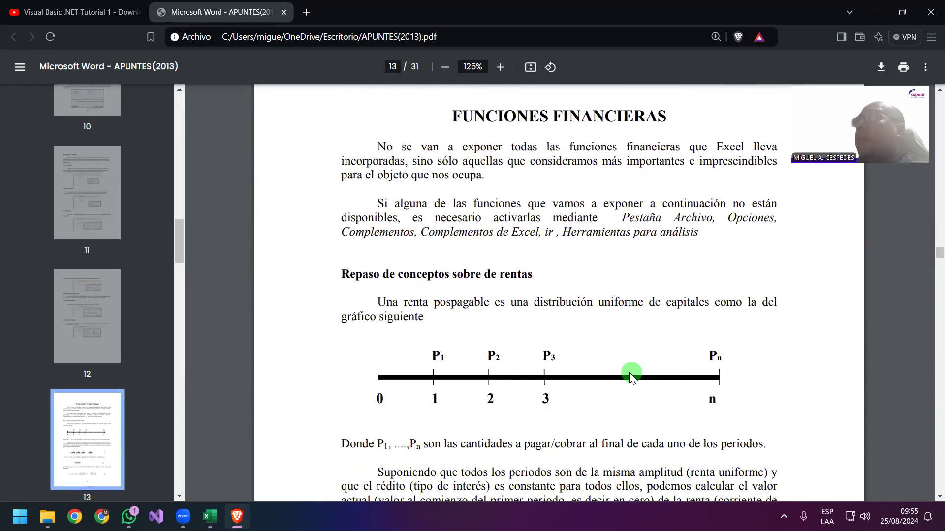